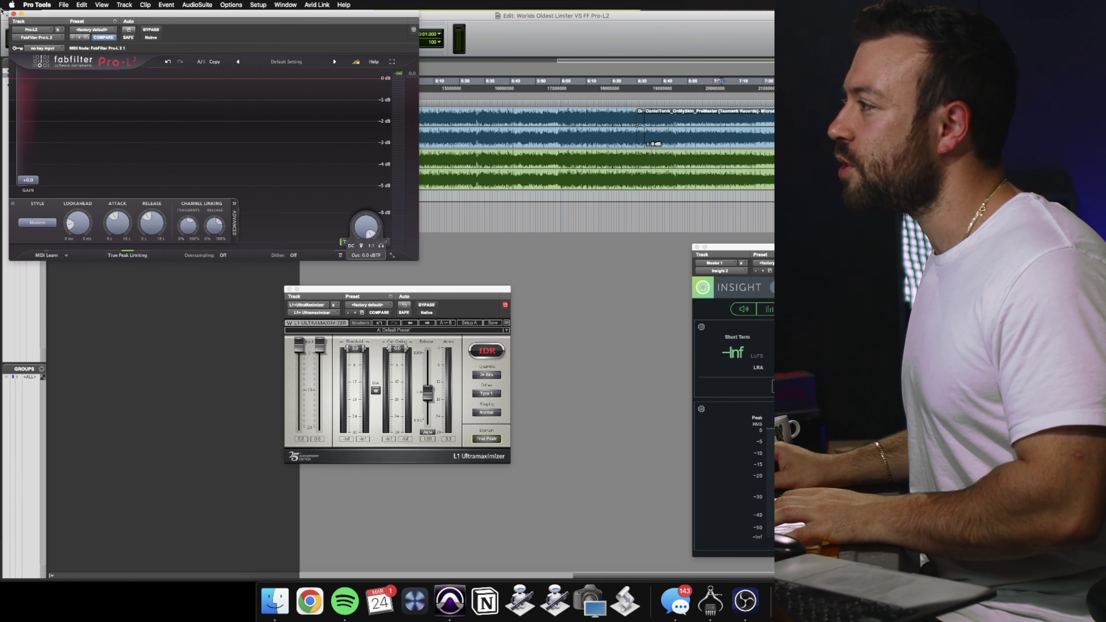
Close Pro-L2, select a 30-second section from 6:00, and lower the L1 threshold to about -10 dB
click(13, 14)
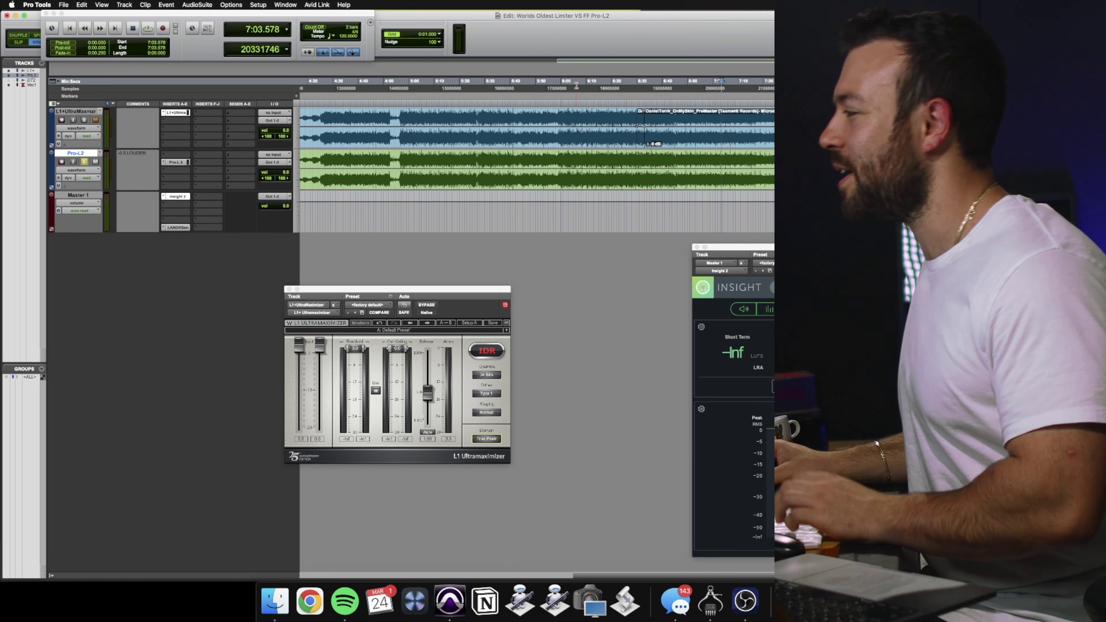
drag(576, 86, 648, 104)
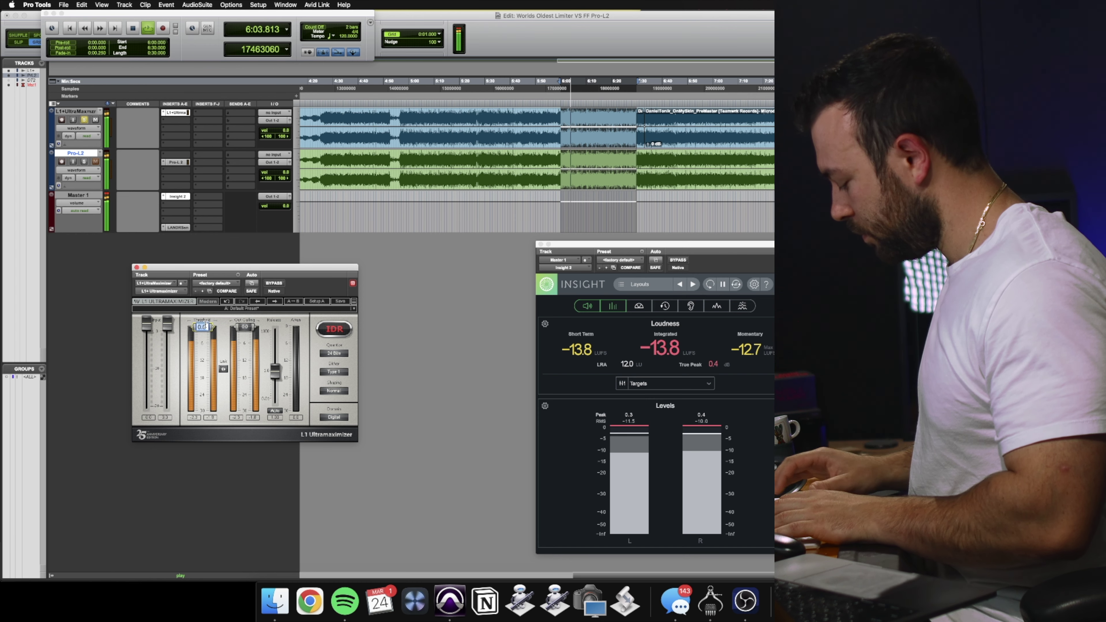
drag(202, 327, 202, 355)
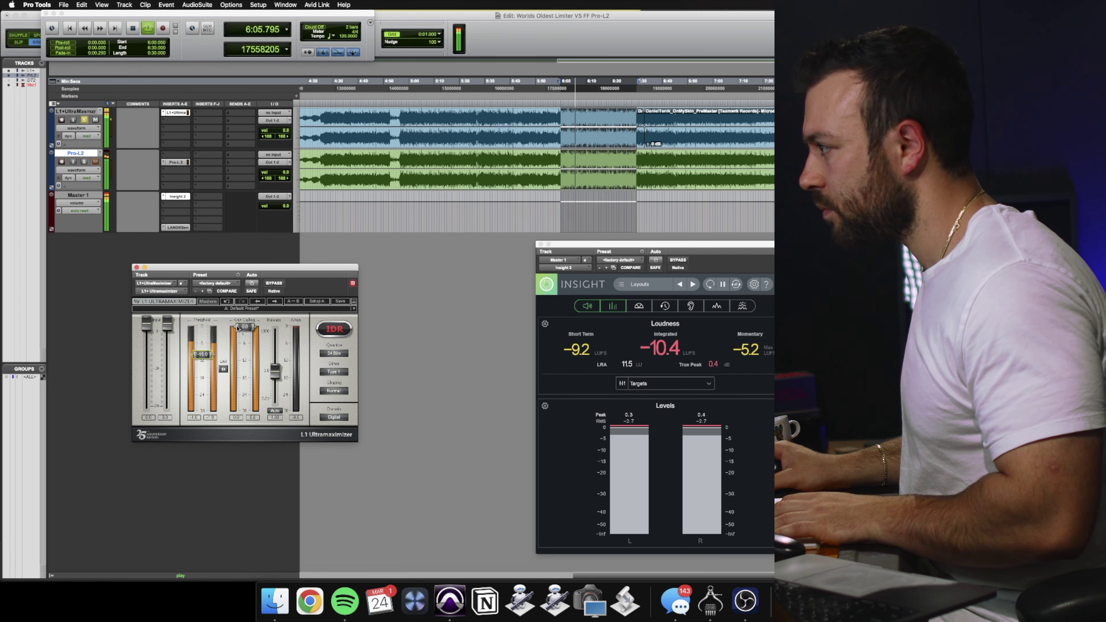
text(-10)
key(Return)
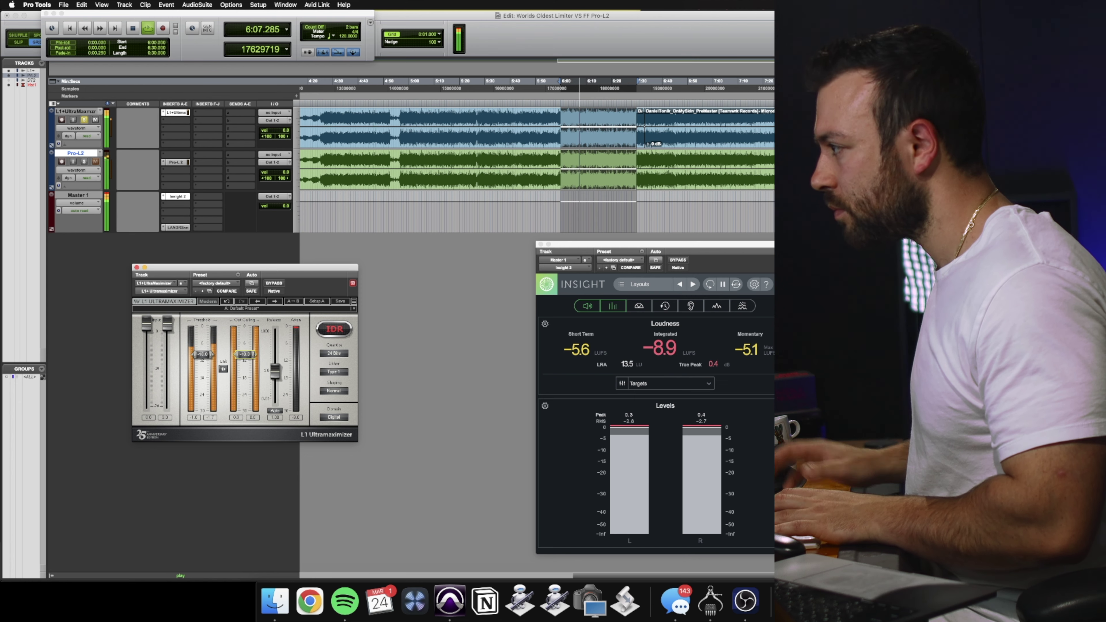
Set the L1 out ceiling to -8 dB and A/B it against the bypassed mix
click(274, 284)
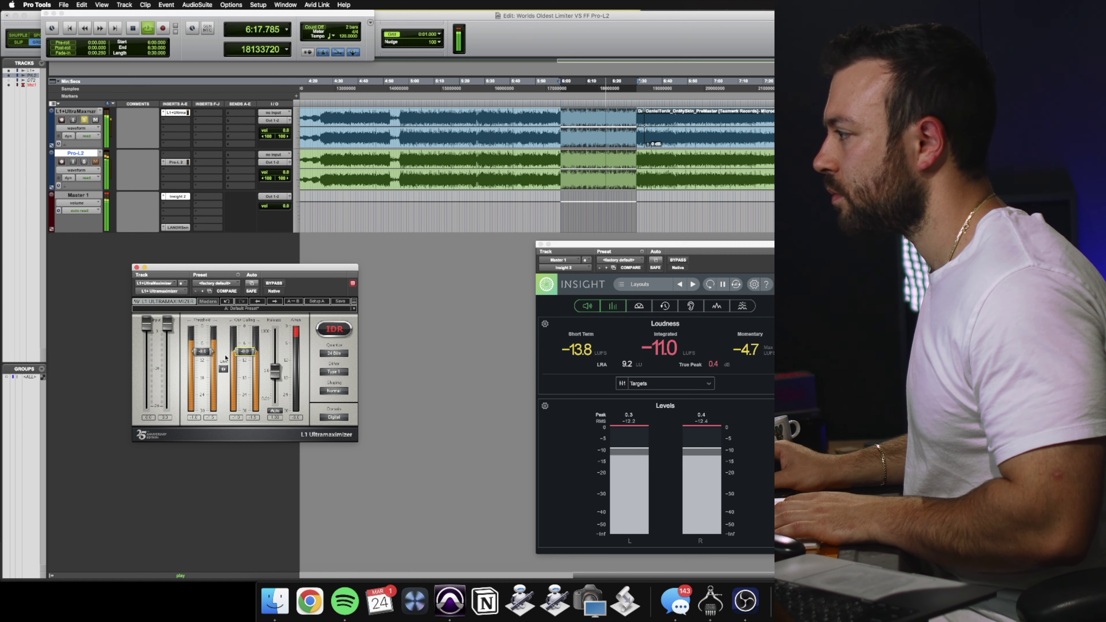
text(-8)
key(Return)
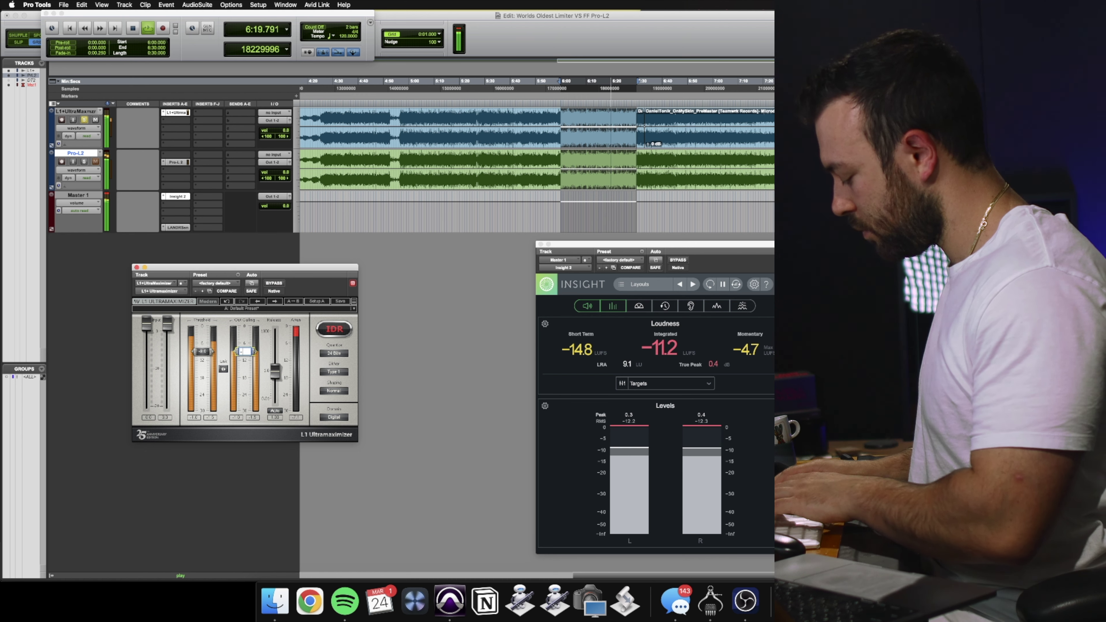
click(274, 284)
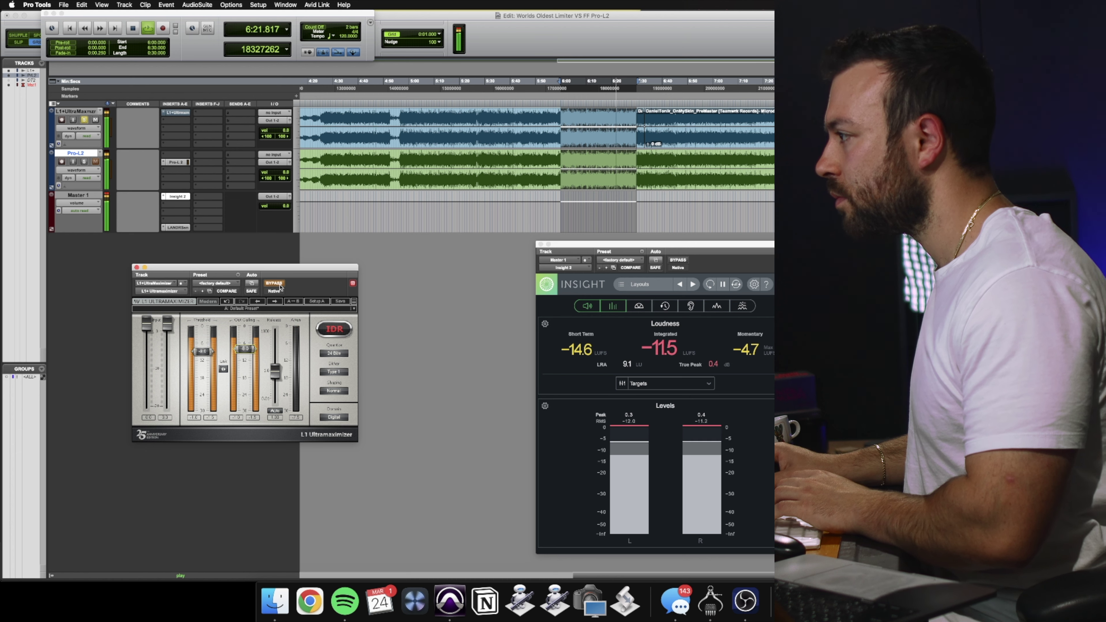
click(280, 287)
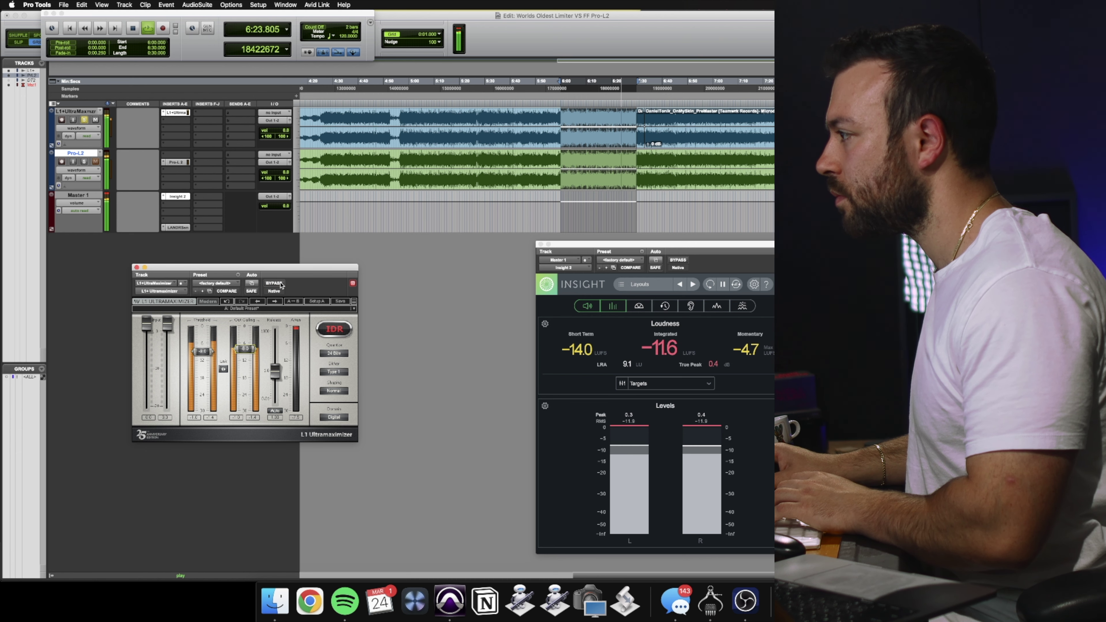
click(280, 284)
click(280, 284)
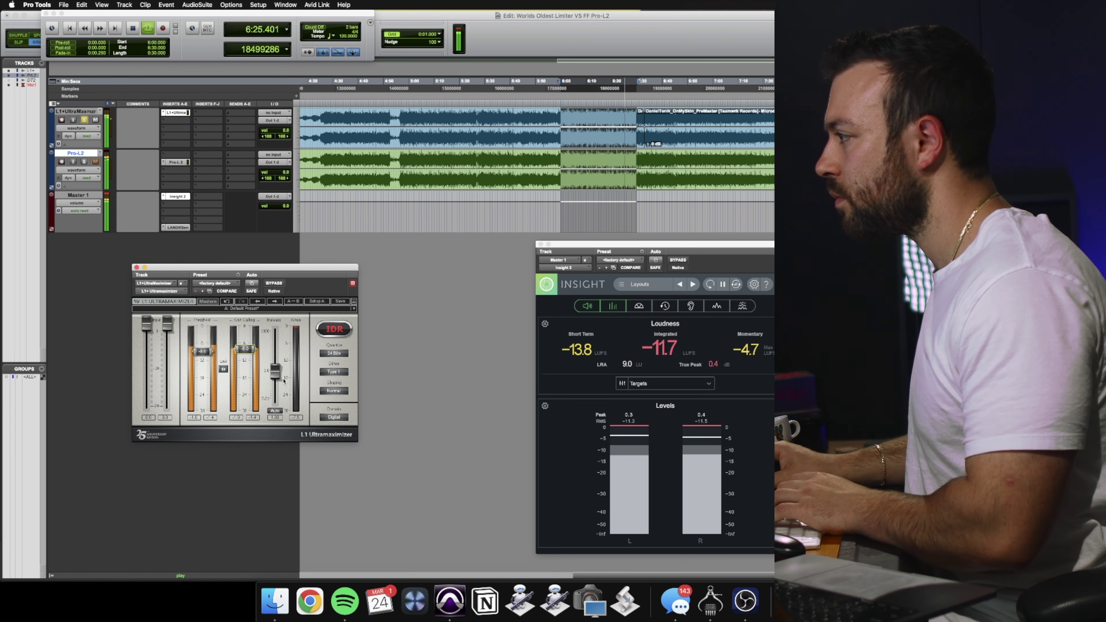
Set L1 release to fastest and ceiling to -0.2 dB, compare with bypass, then stop
drag(275, 371, 275, 399)
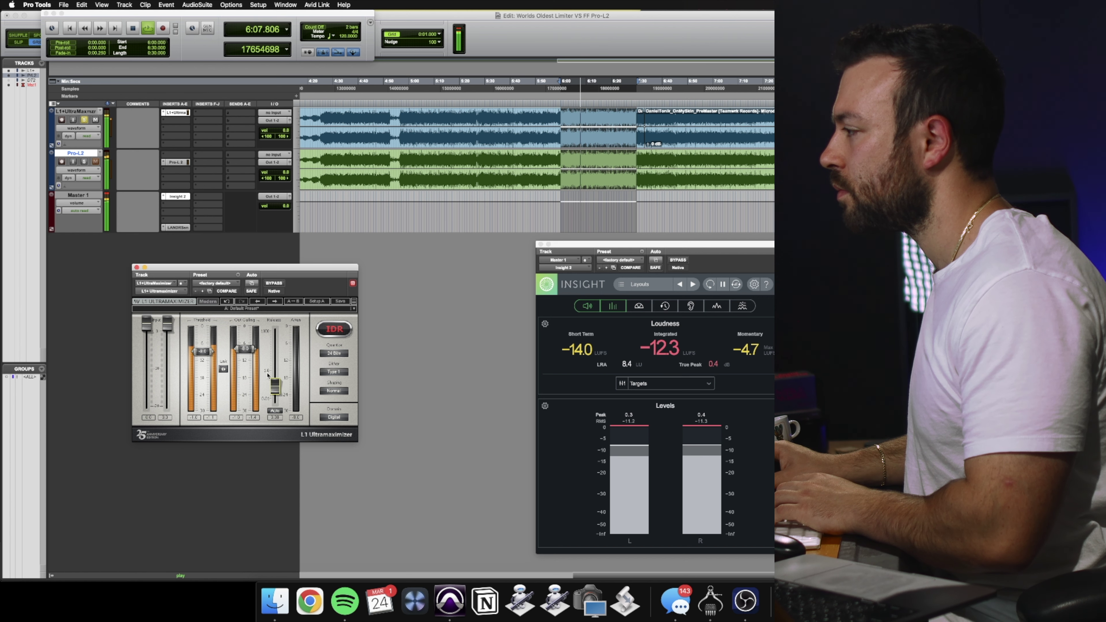
click(275, 284)
drag(248, 350, 245, 327)
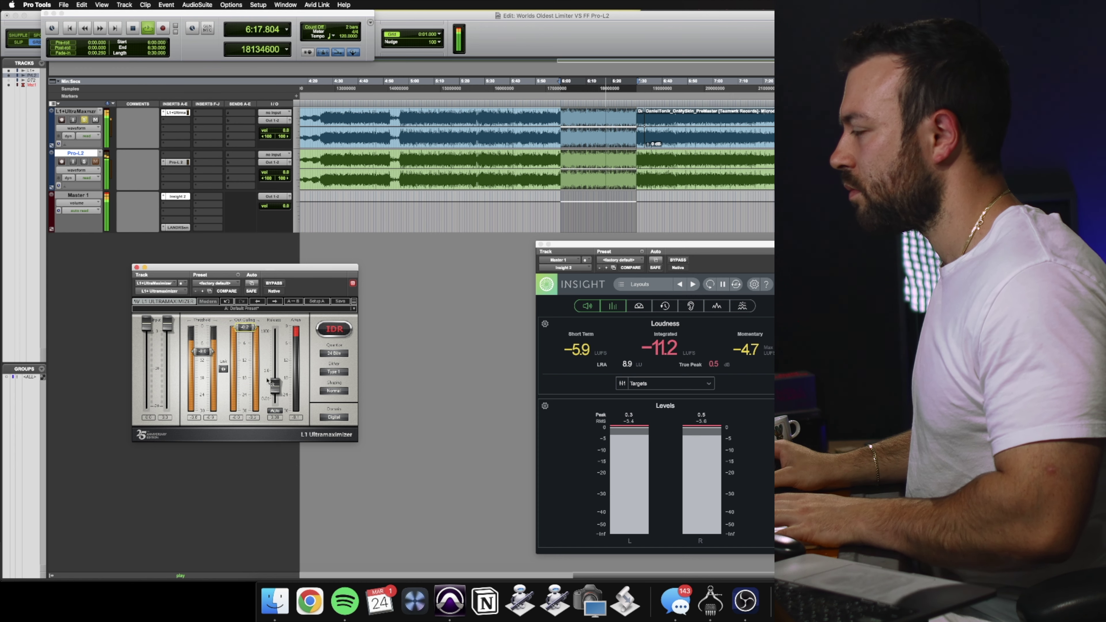
click(274, 284)
click(274, 284)
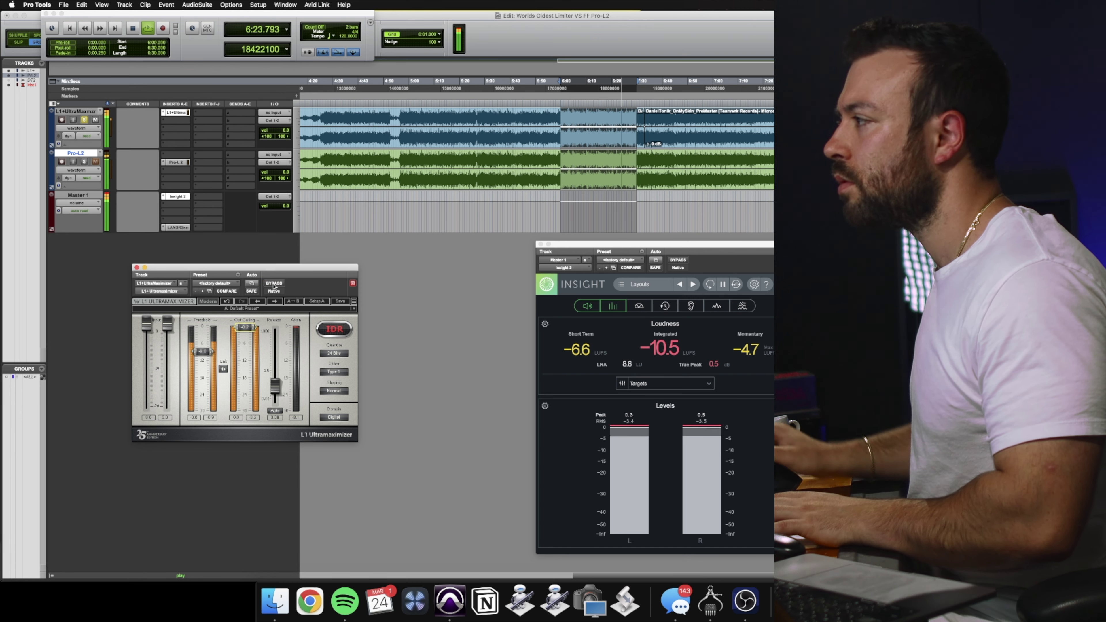
key(space)
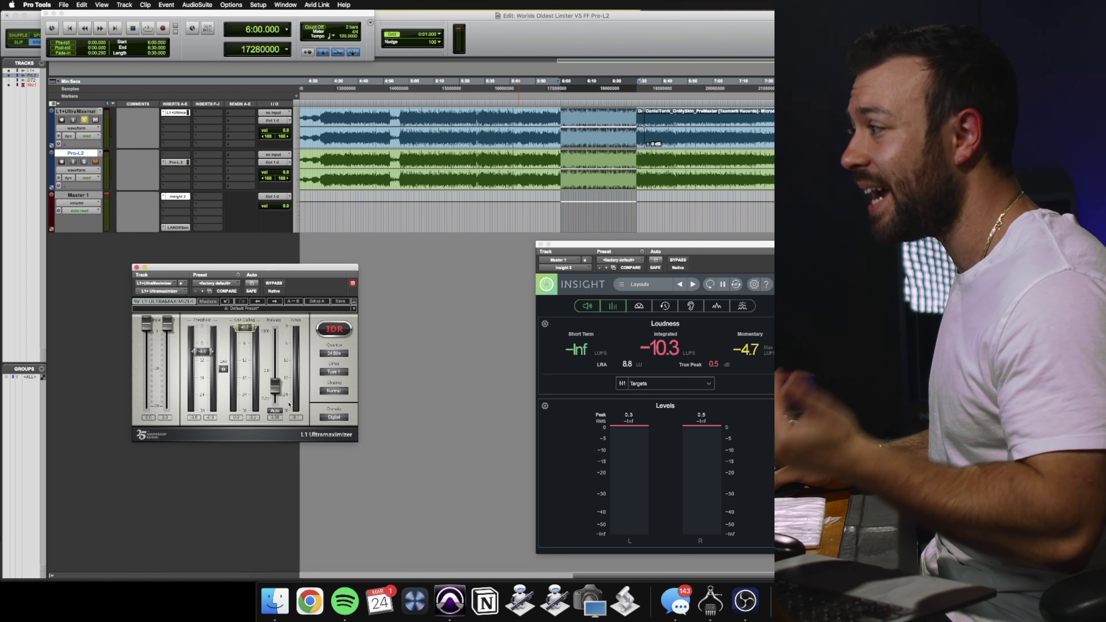
Audition the L1-limited selection, stop back at 6:00, and bring the Edit window forward
key(space)
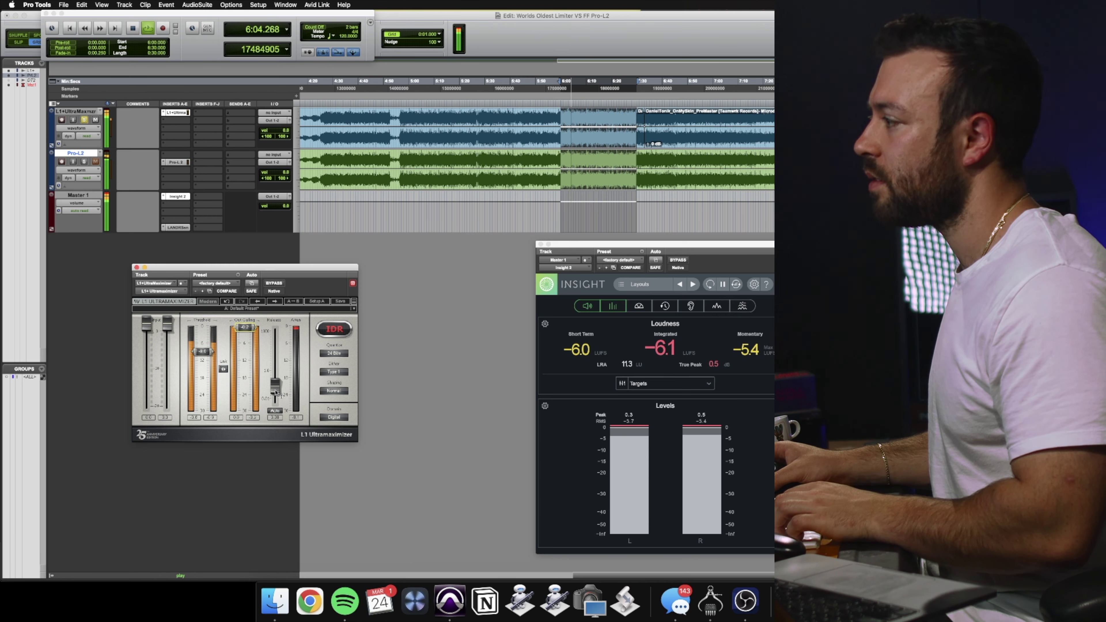
key(space)
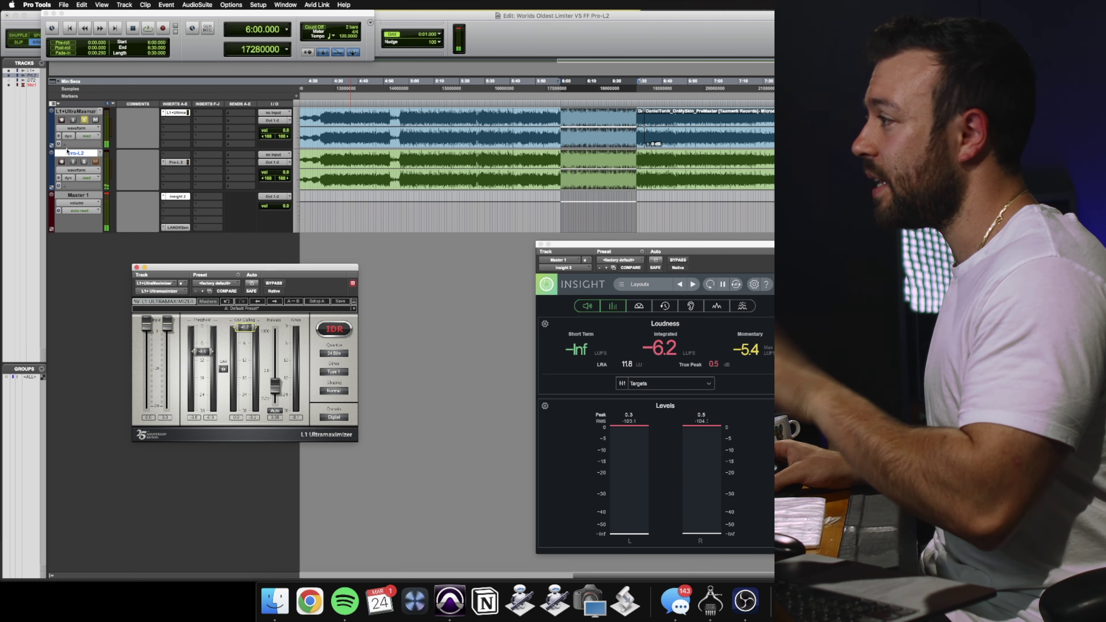
click(86, 165)
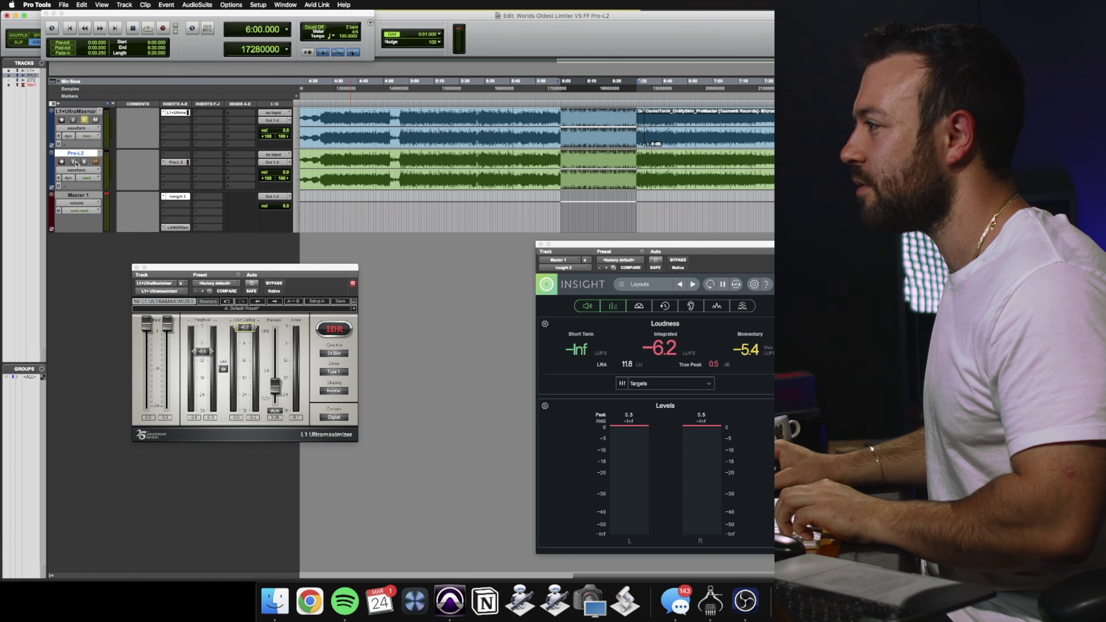
Open Pro-L2 and, during playback, set release to 0 ms and lookahead near minimum
click(183, 164)
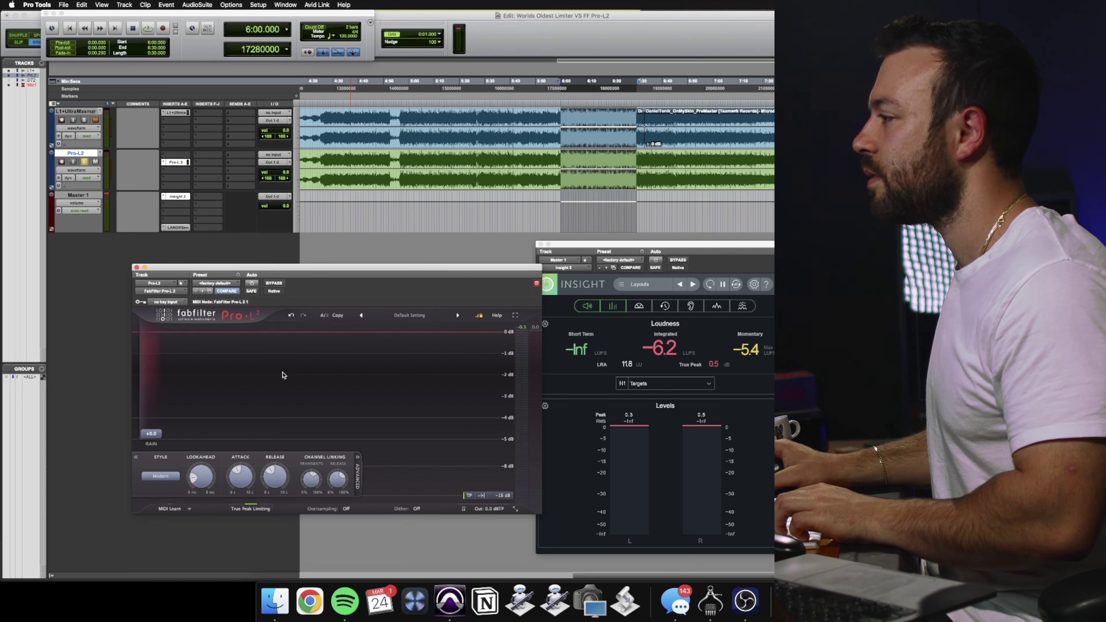
key(space)
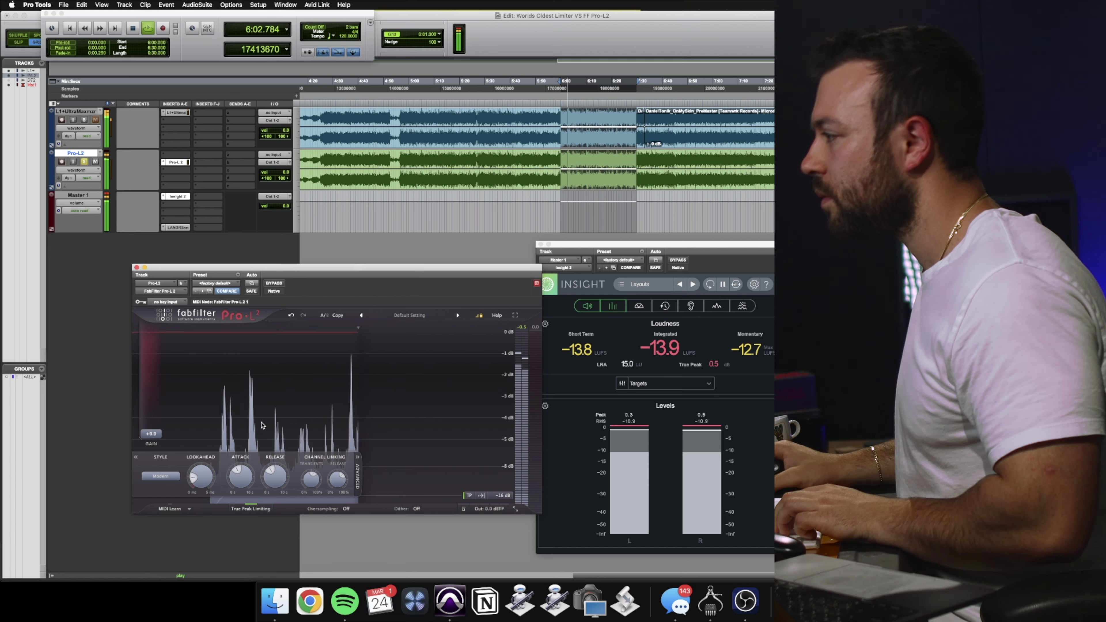
drag(273, 475, 270, 609)
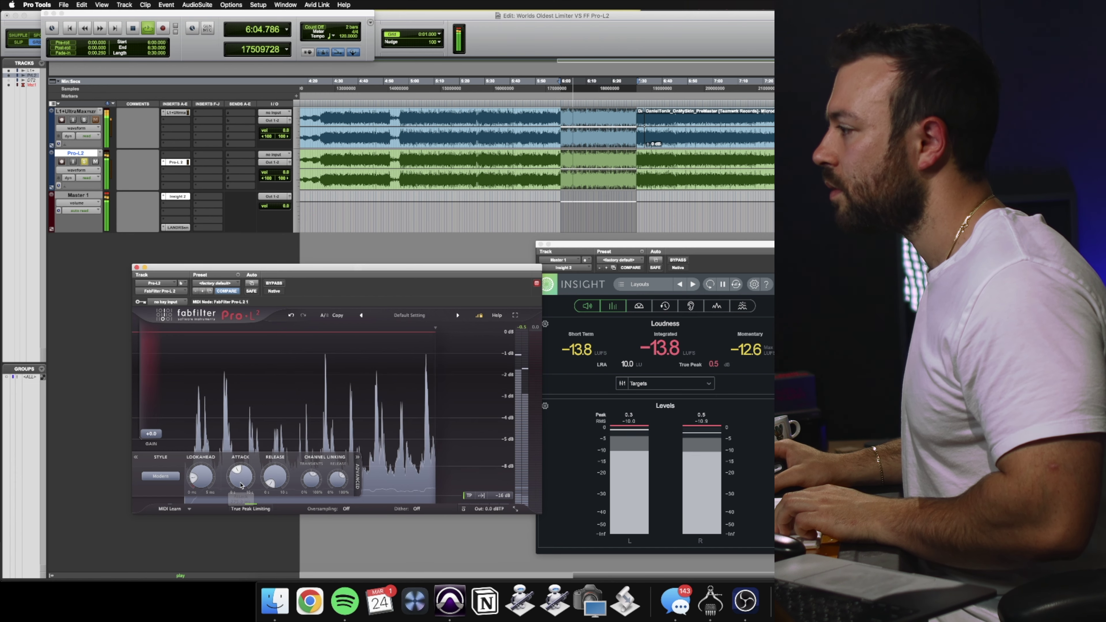
drag(198, 477, 183, 491)
Switch Pro-L2 to the Transparent style, boost gain to +8 dB, and shorten the attack
click(160, 476)
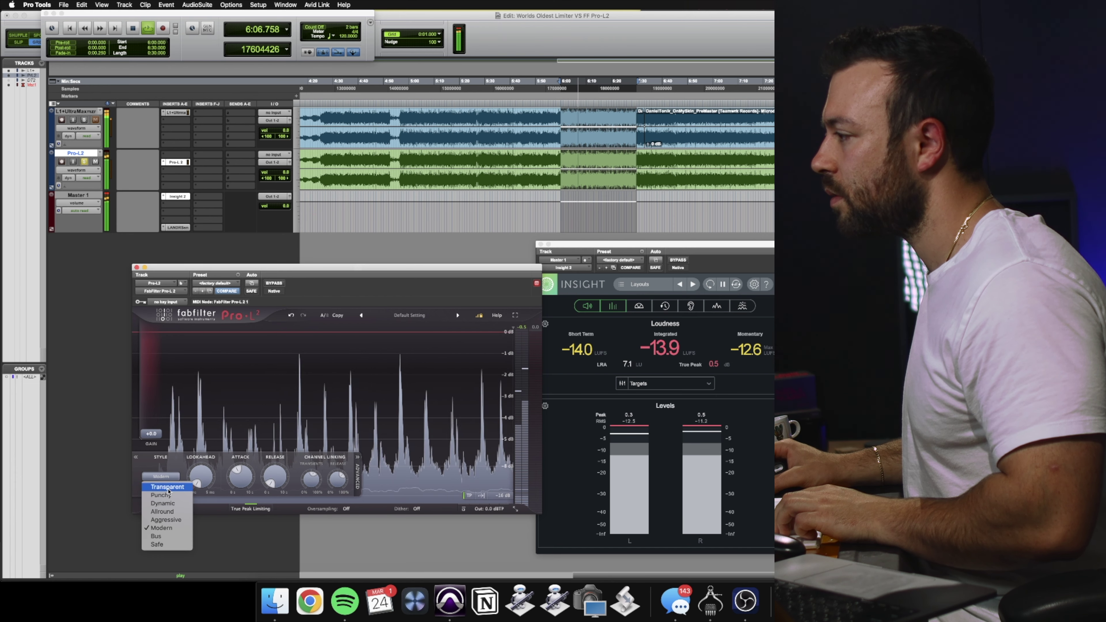
click(165, 501)
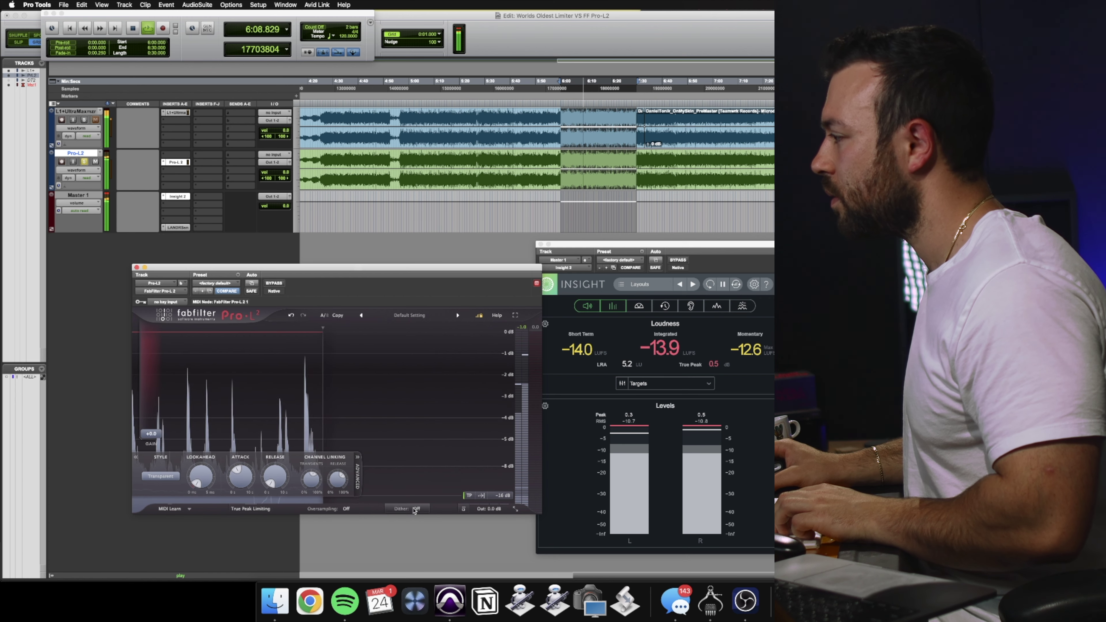
click(504, 500)
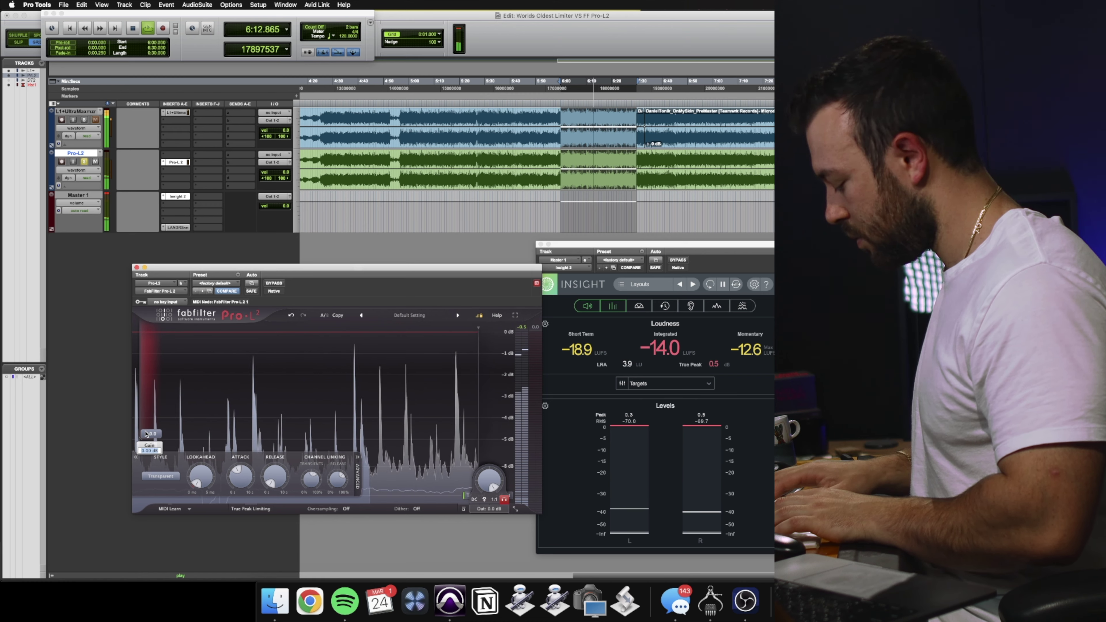
drag(152, 434, 151, 406)
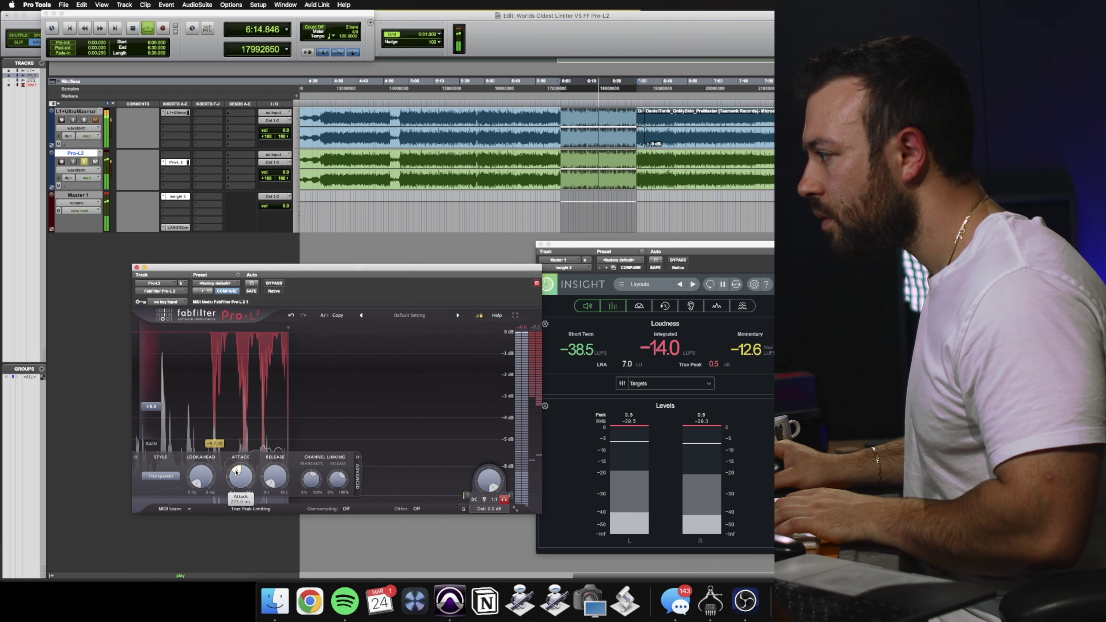
mouse_move(237, 479)
mouse_down()
mouse_move(232, 490)
mouse_move(233, 474)
mouse_up()
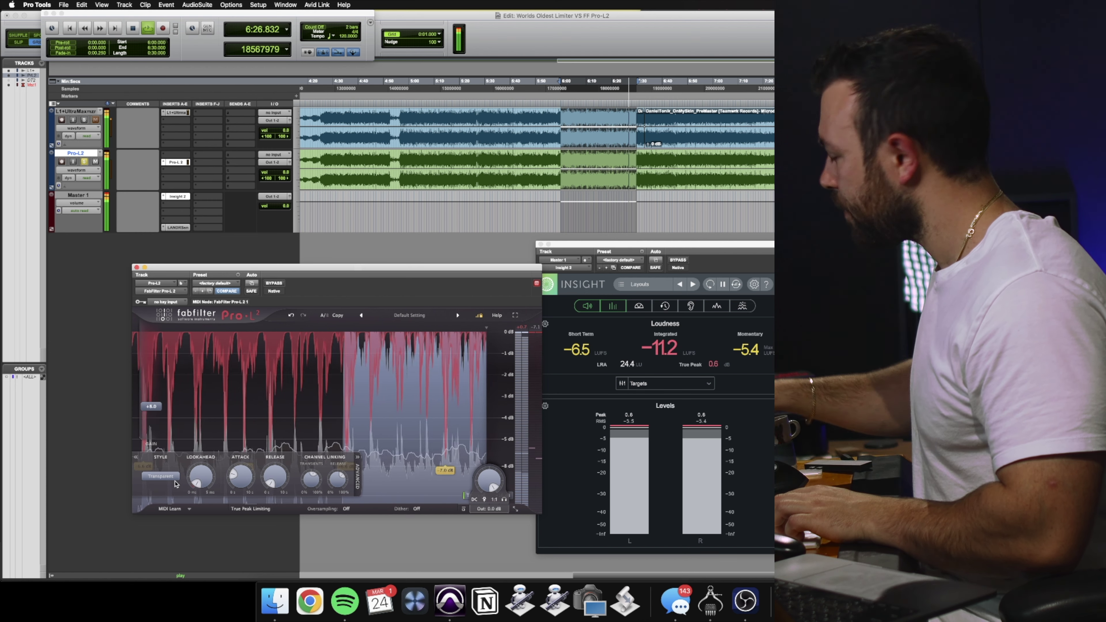
Restart the loop, set Pro-L2 release to 17 ms, and nudge the gain up slightly
key(space)
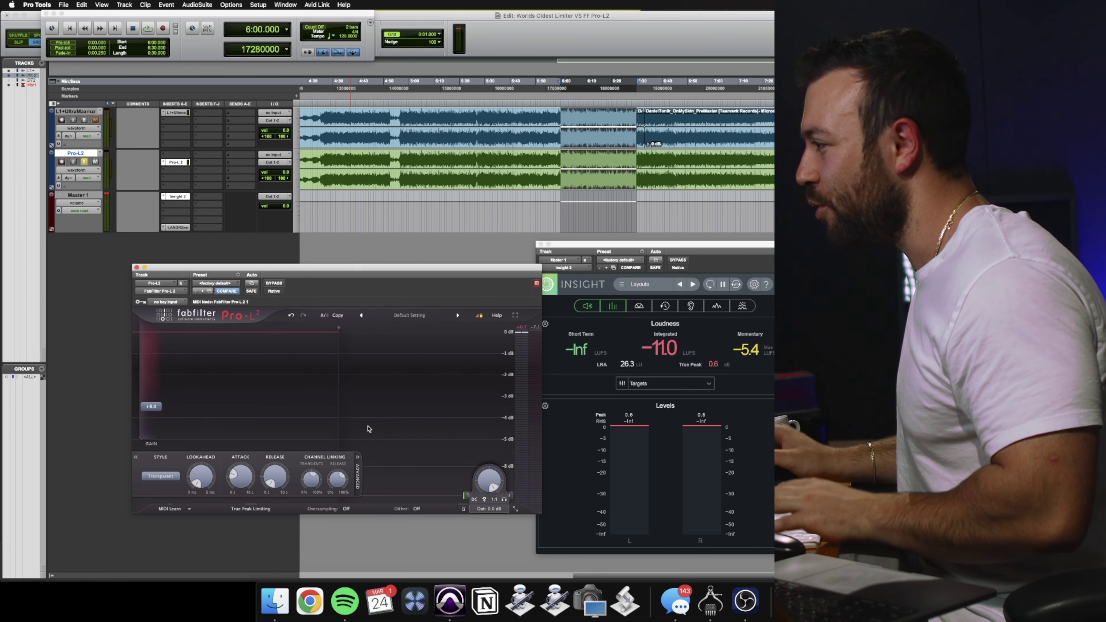
key(space)
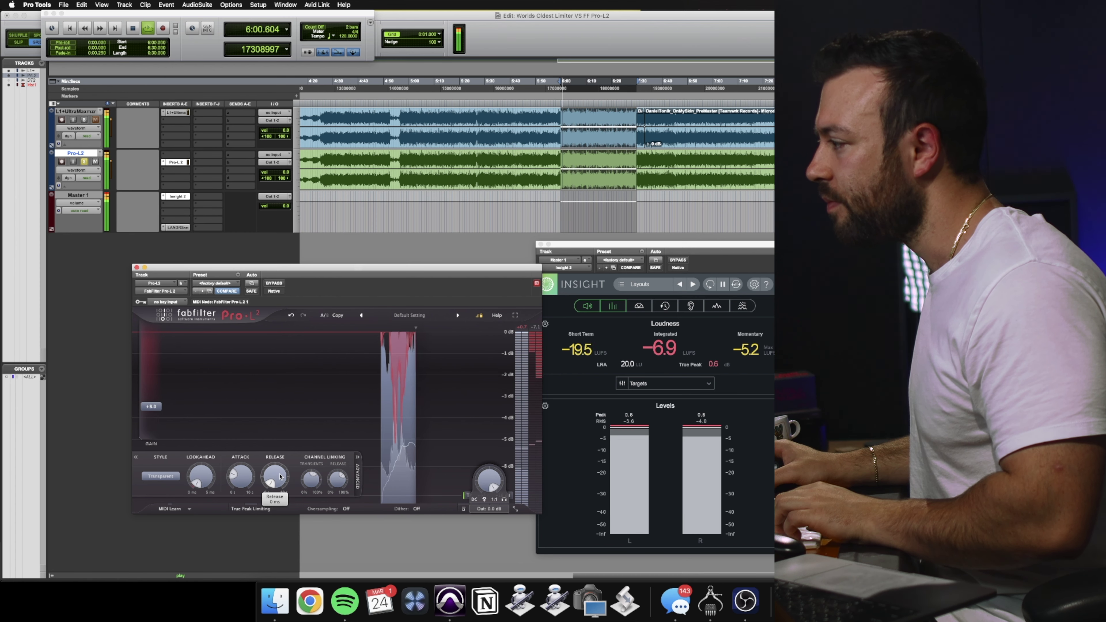
mouse_move(276, 479)
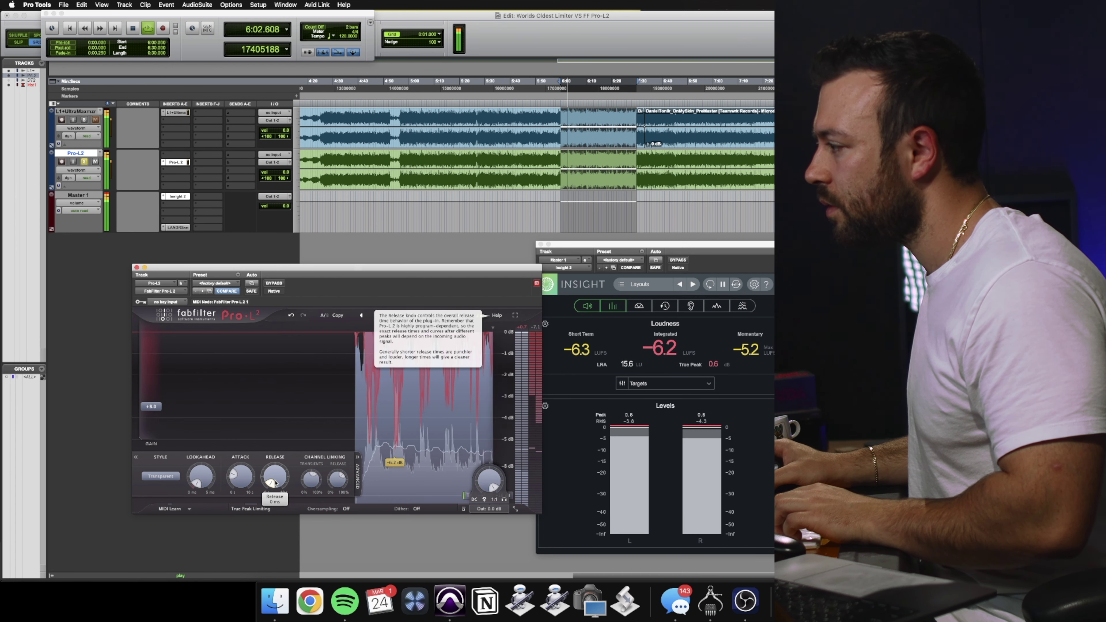
scroll(274, 482, up, 3)
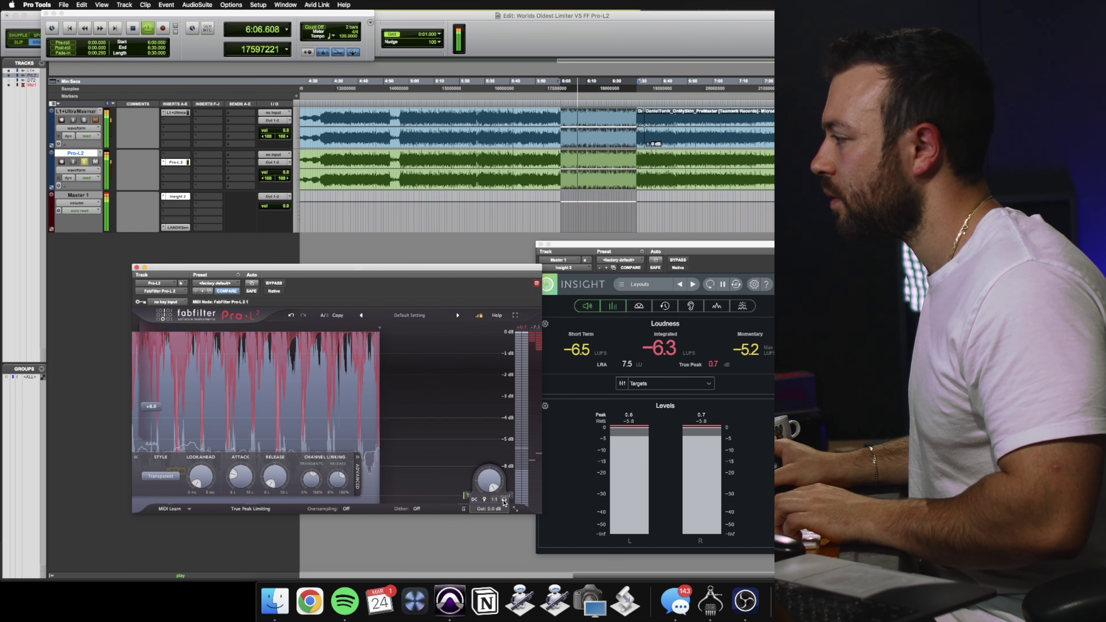
scroll(272, 471, down, 2)
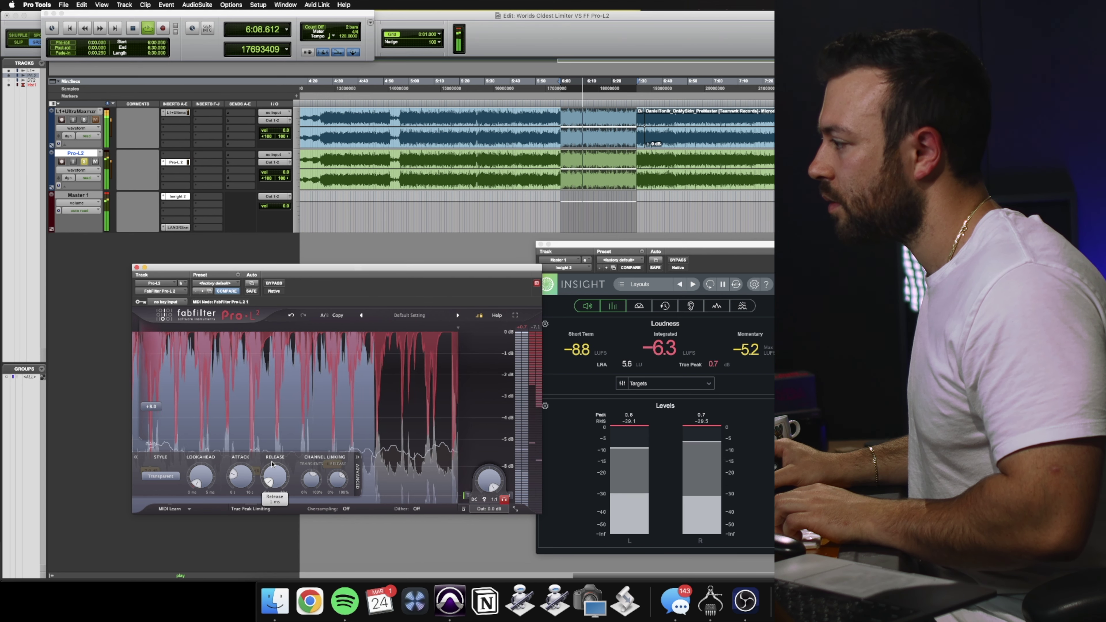
scroll(272, 461, up, 3)
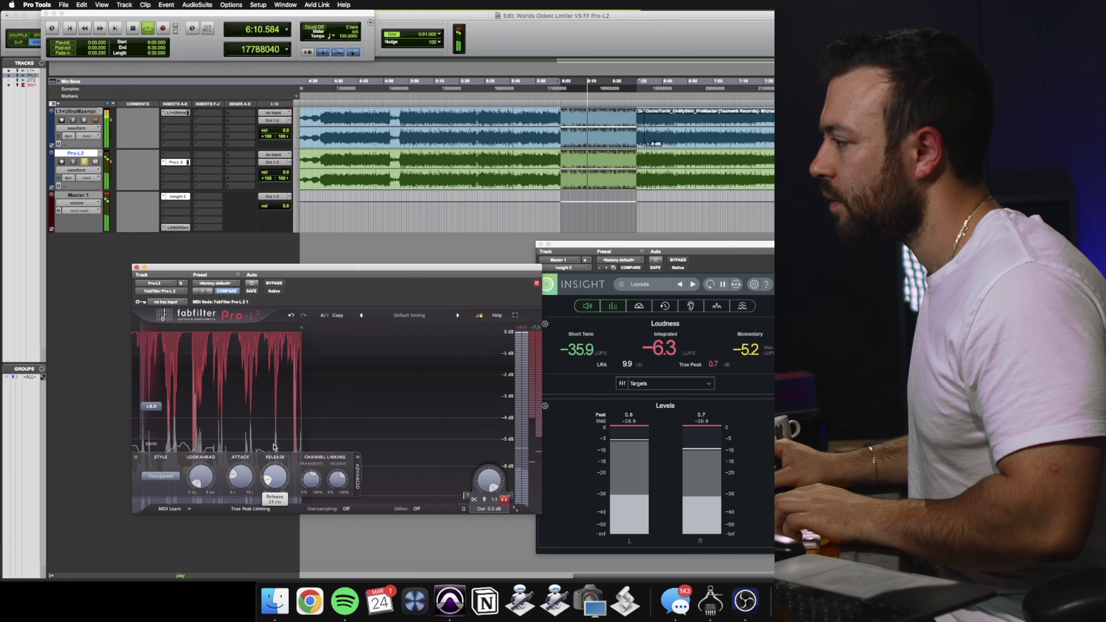
scroll(274, 444, up, 1)
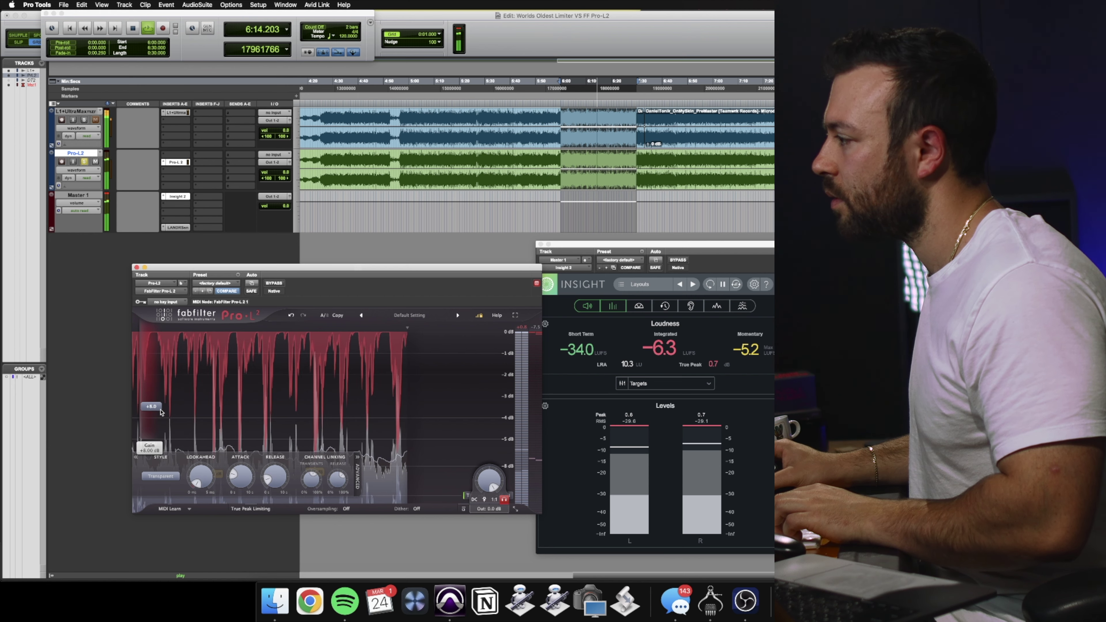
drag(156, 411, 153, 409)
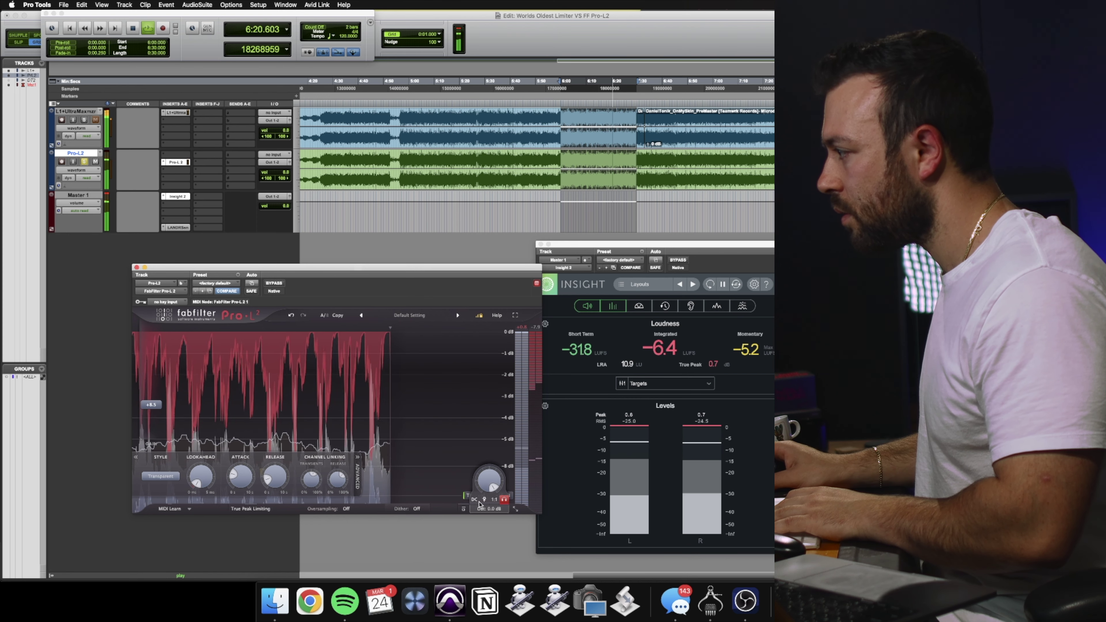
Turn off delta audition, set Pro-L2 output to -0.2 dB, and A/B the two limiter solos
click(503, 501)
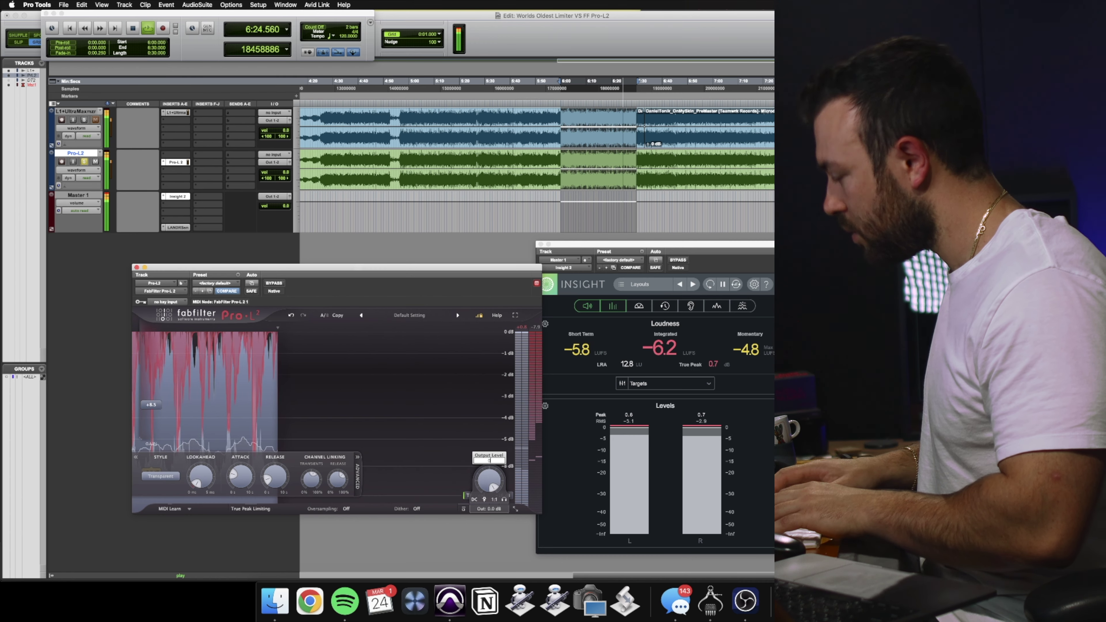
drag(489, 482, 466, 456)
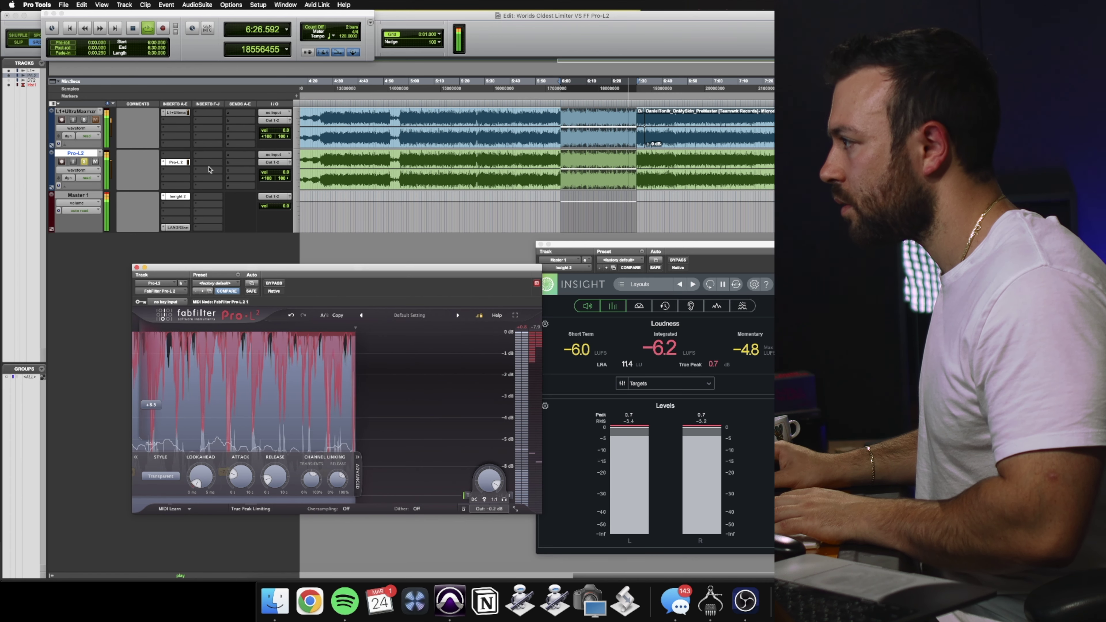
click(84, 120)
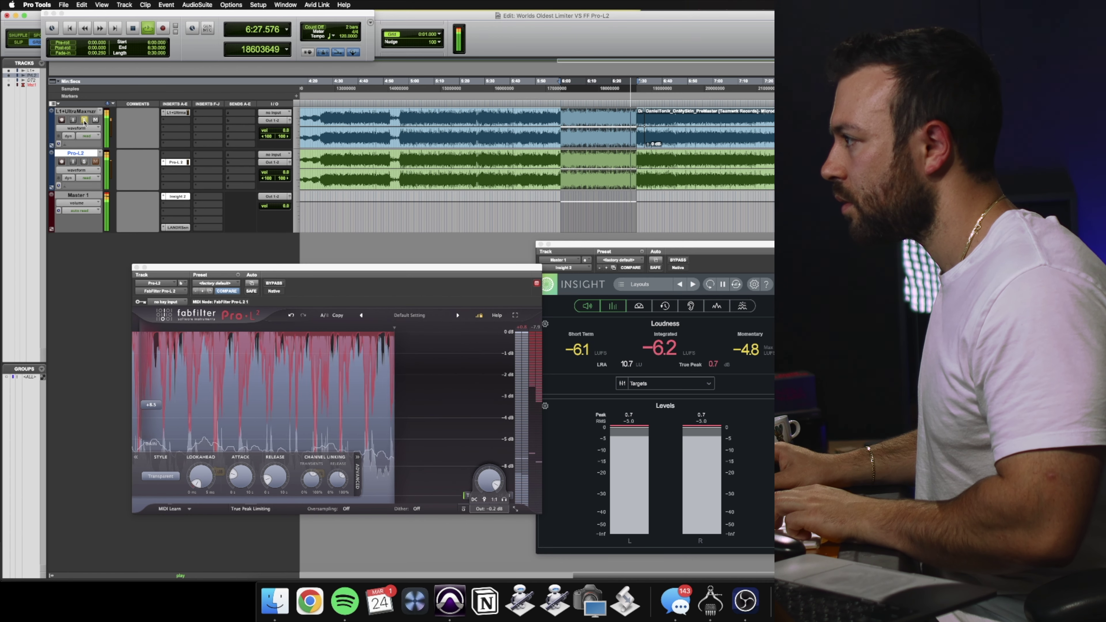
click(84, 162)
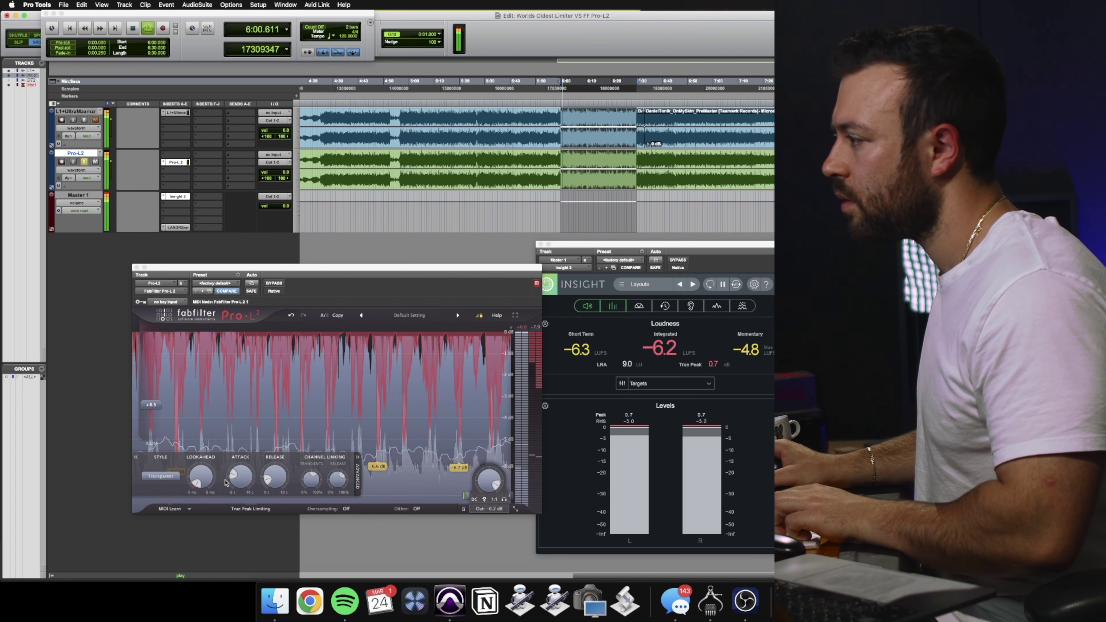
click(204, 480)
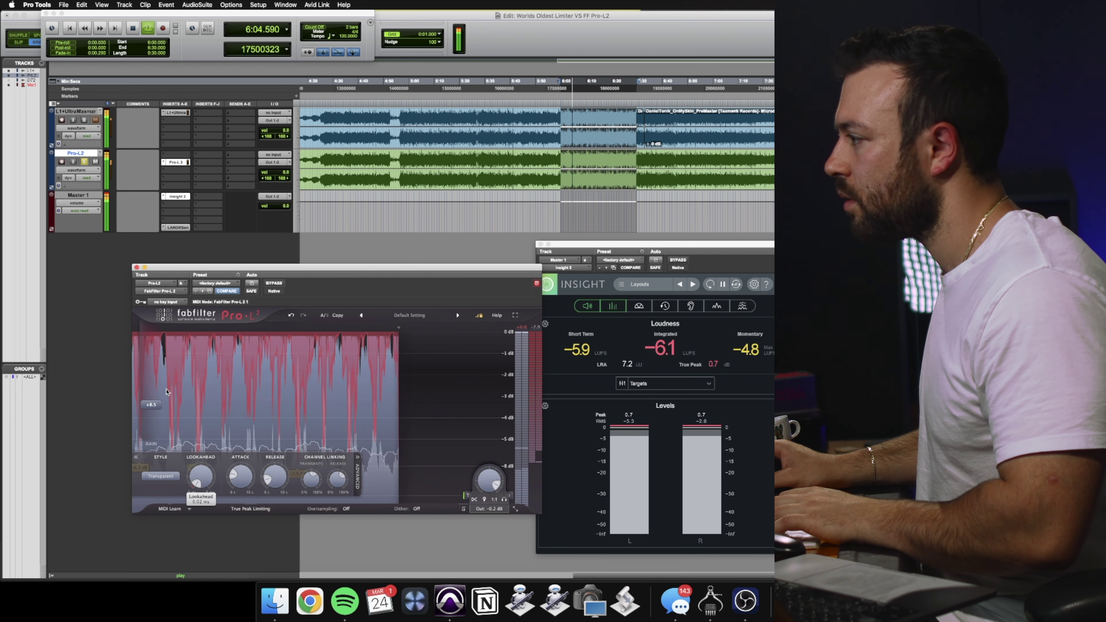
click(85, 164)
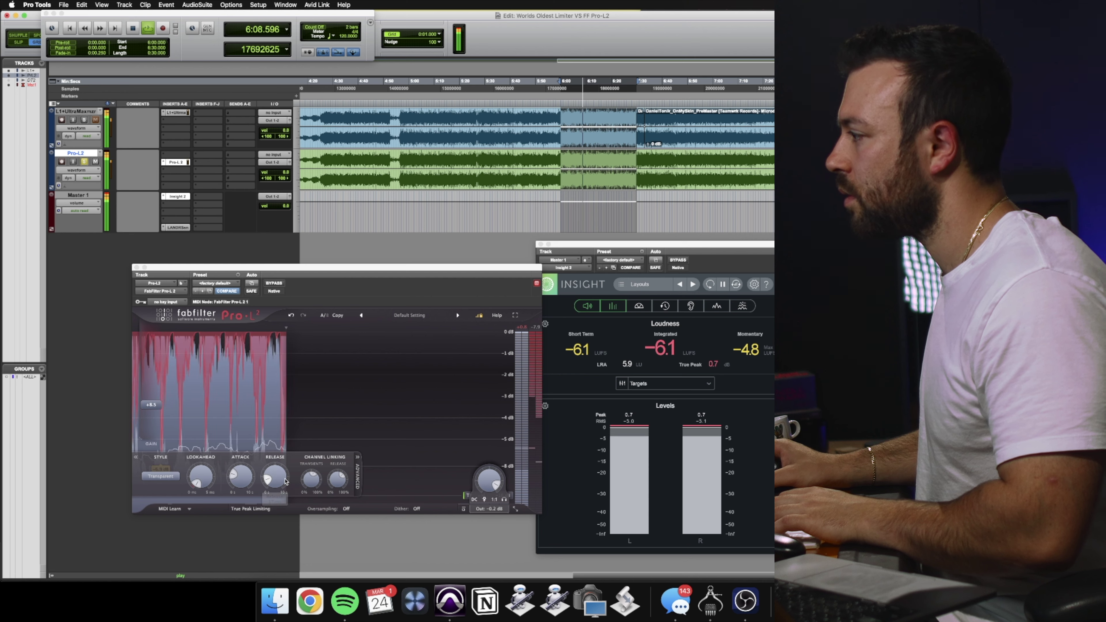
Lower Channel Link Release to about 51%, A/B L1 against Pro-L2, and stop at 6:00
drag(331, 484, 331, 499)
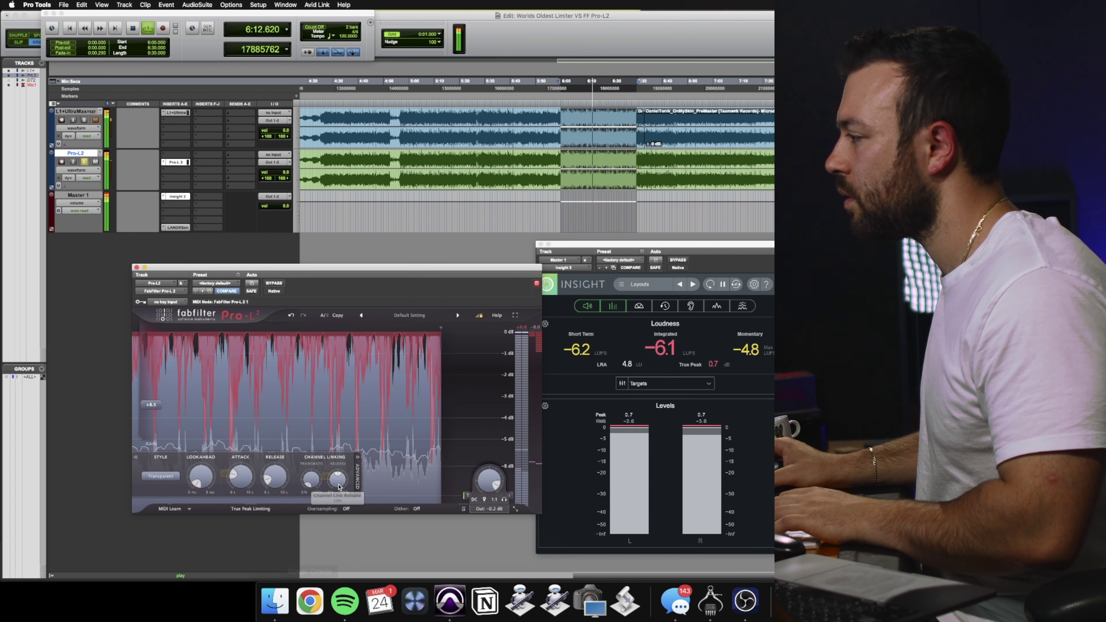
click(84, 120)
click(83, 162)
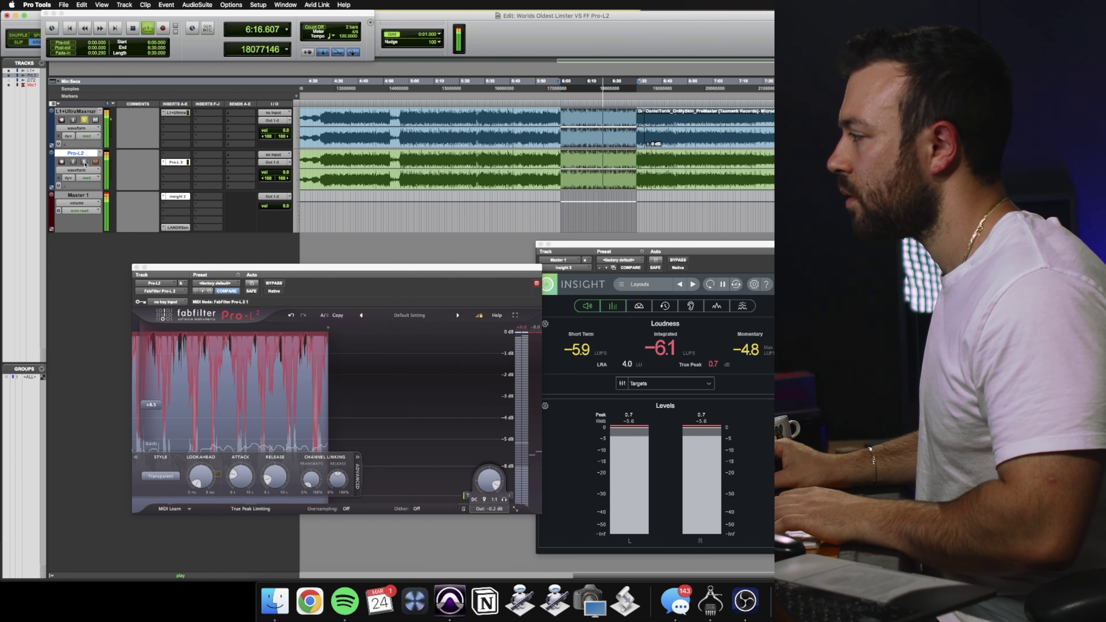
click(85, 164)
click(84, 119)
key(space)
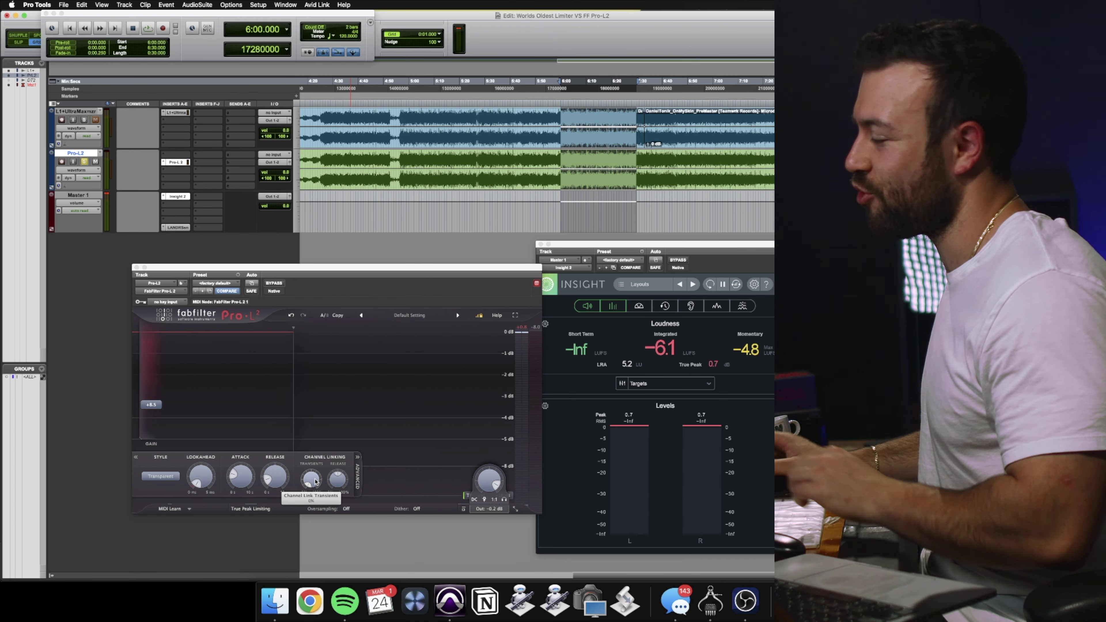
mouse_move(316, 481)
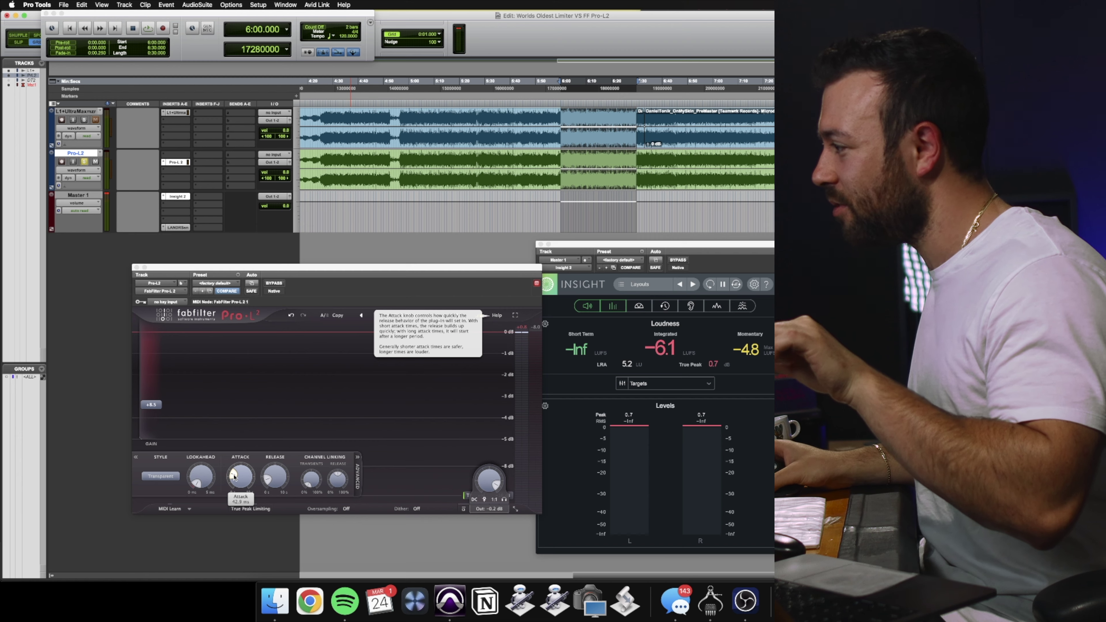
mouse_move(281, 476)
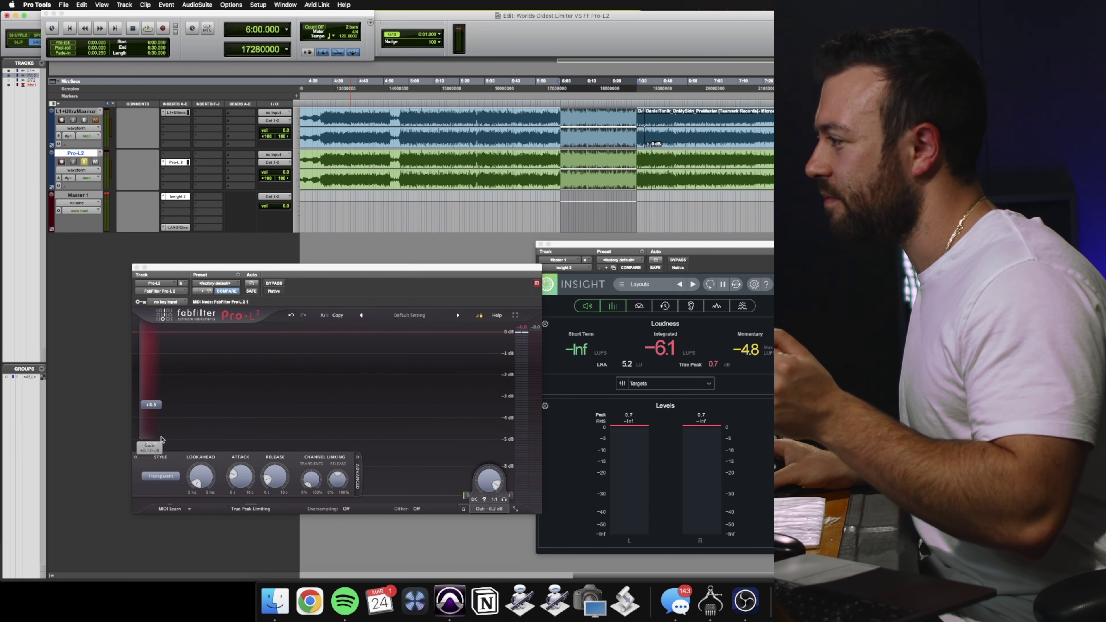
mouse_move(157, 407)
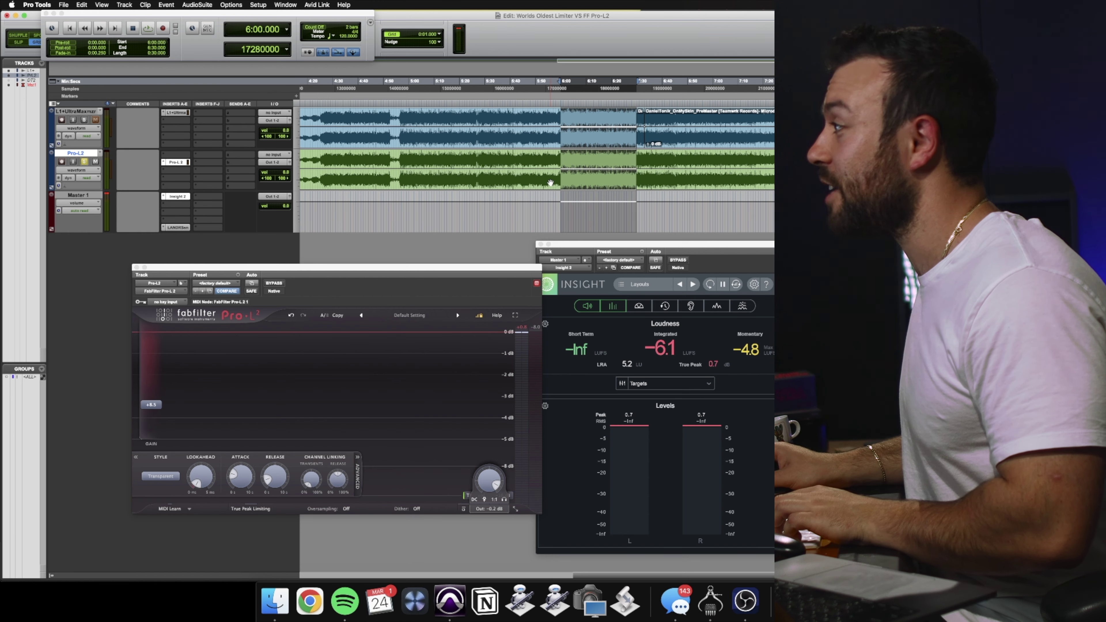
Play 6:20–6:22, switch solo to the L1+UltraMaxmzr track, then stop and park at 5:59
click(613, 114)
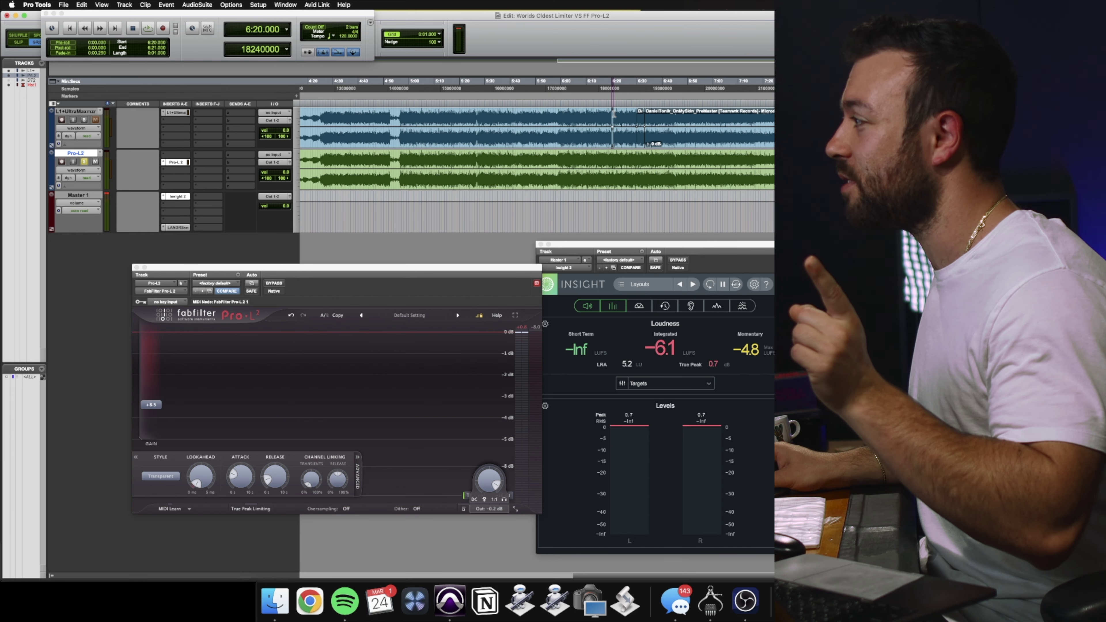
drag(614, 113, 617, 142)
key(space)
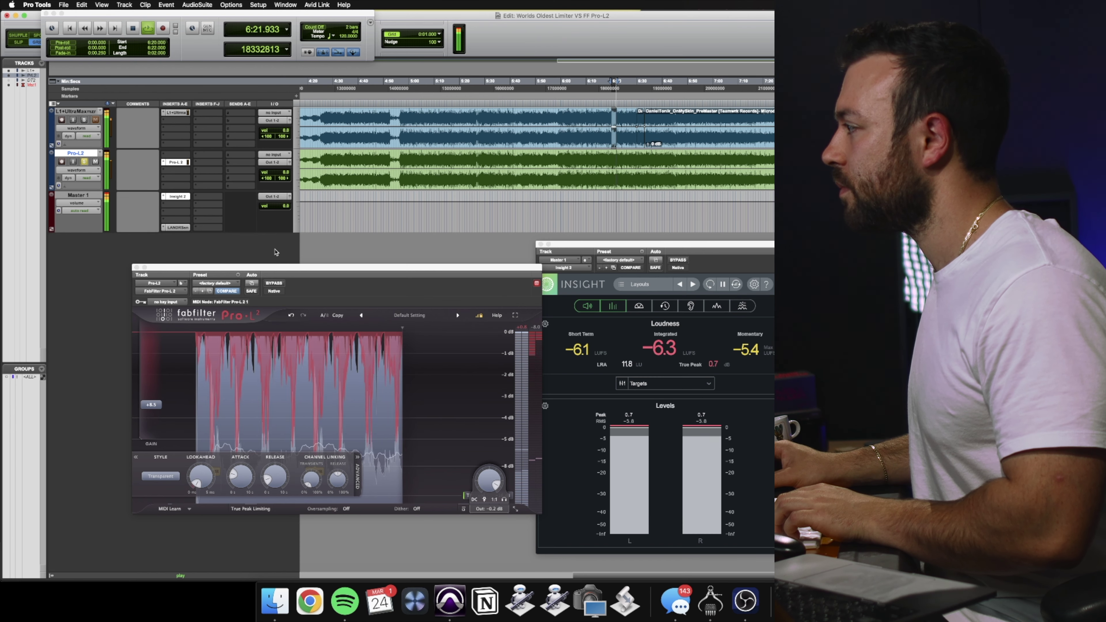
click(84, 119)
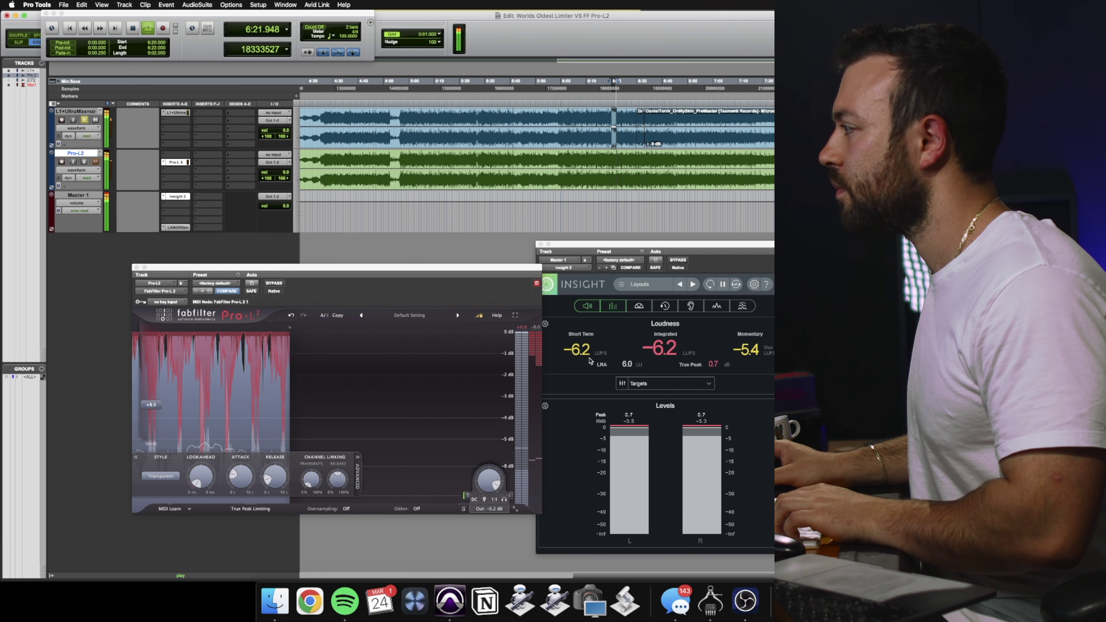
key(space)
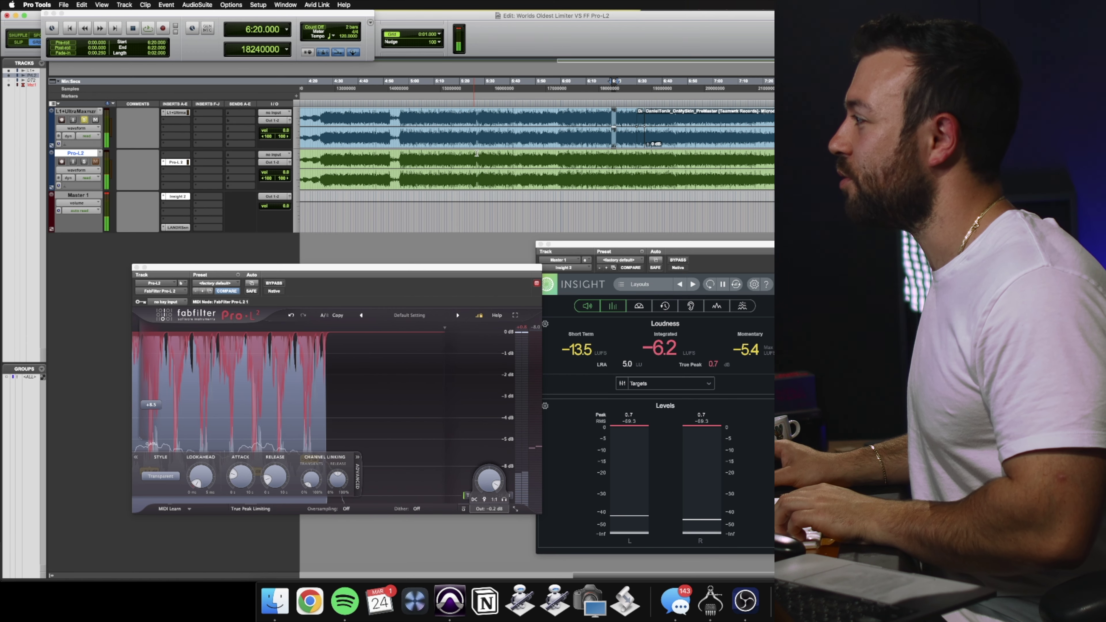
click(558, 170)
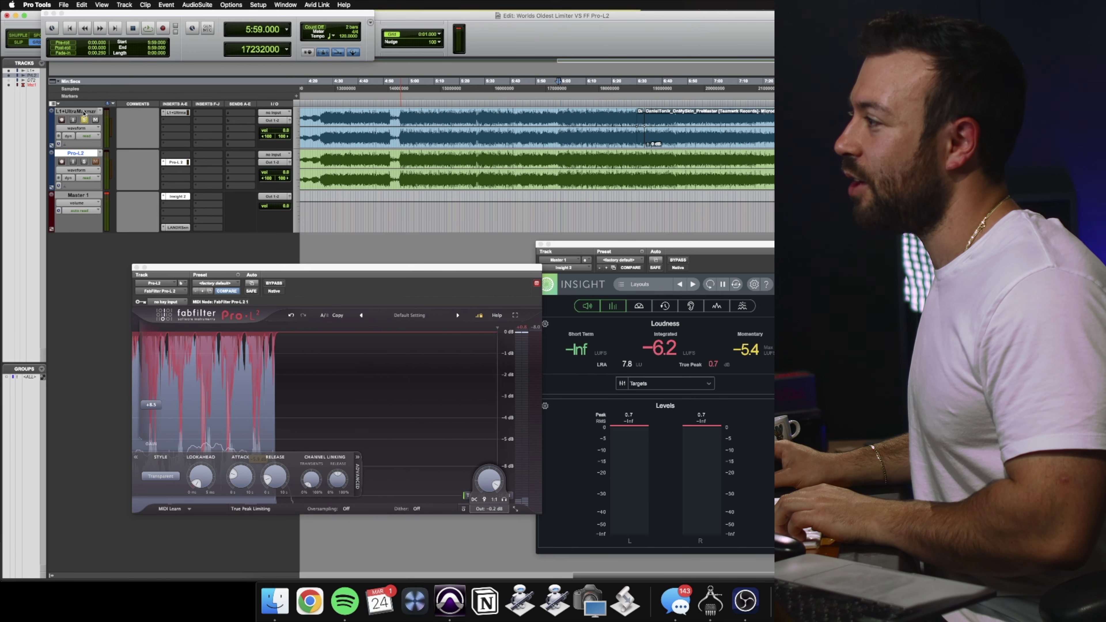
Open L1 and arrange the L1 and Pro-L2 windows side by side
click(169, 115)
drag(128, 10, 320, 87)
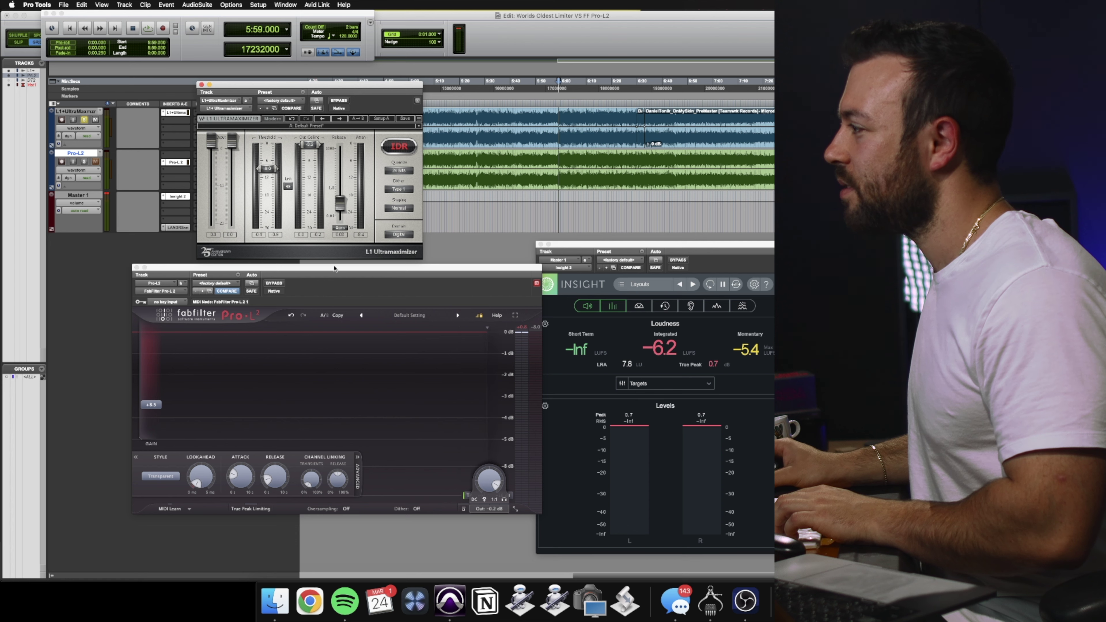
drag(335, 272, 402, 274)
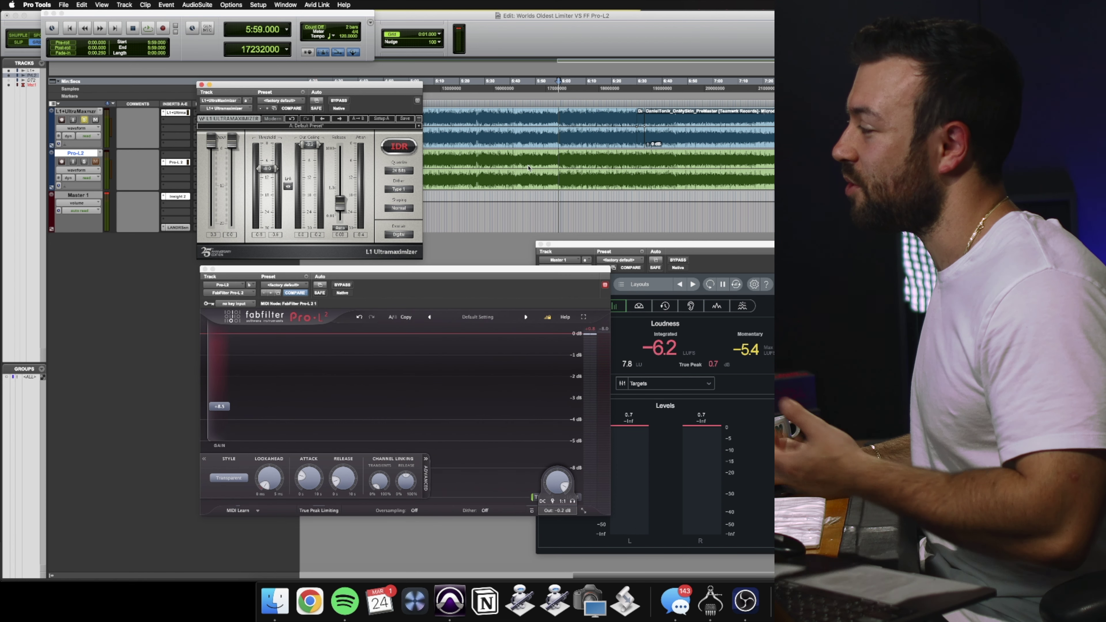
Select 6:01–6:28, play it, and move the solo from L1 to the Pro-L2 track
drag(563, 86, 633, 86)
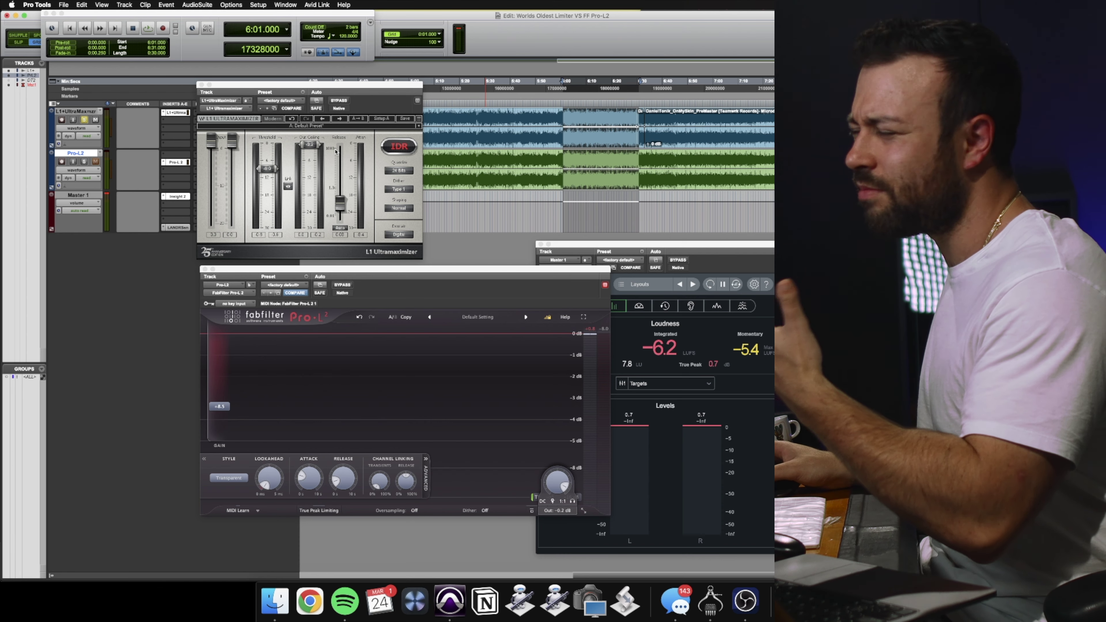
key(space)
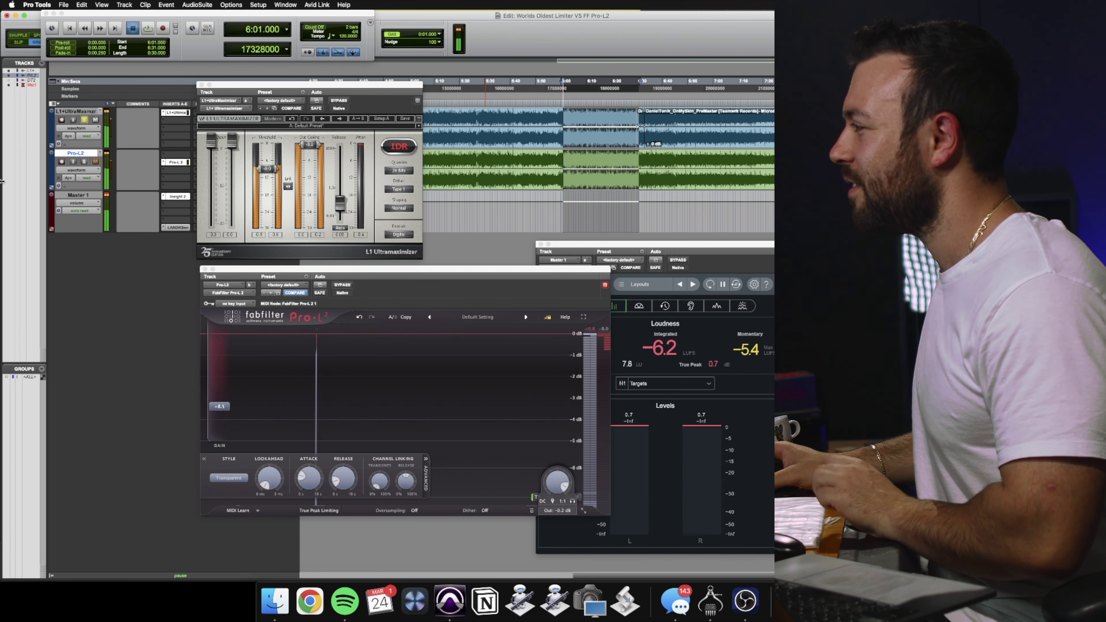
click(84, 162)
click(84, 120)
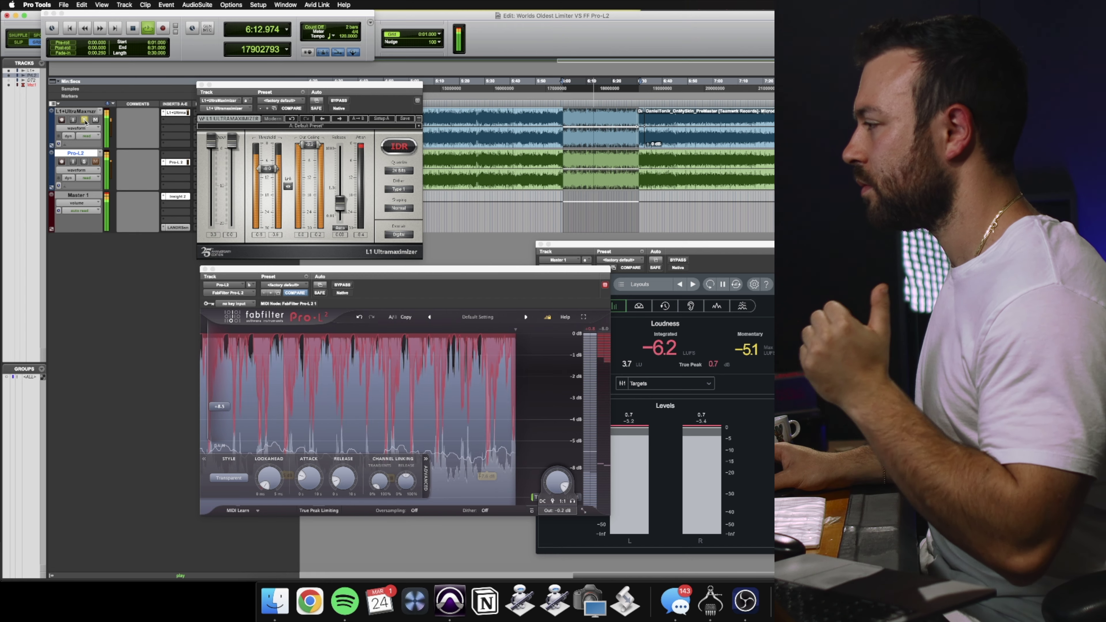
click(84, 162)
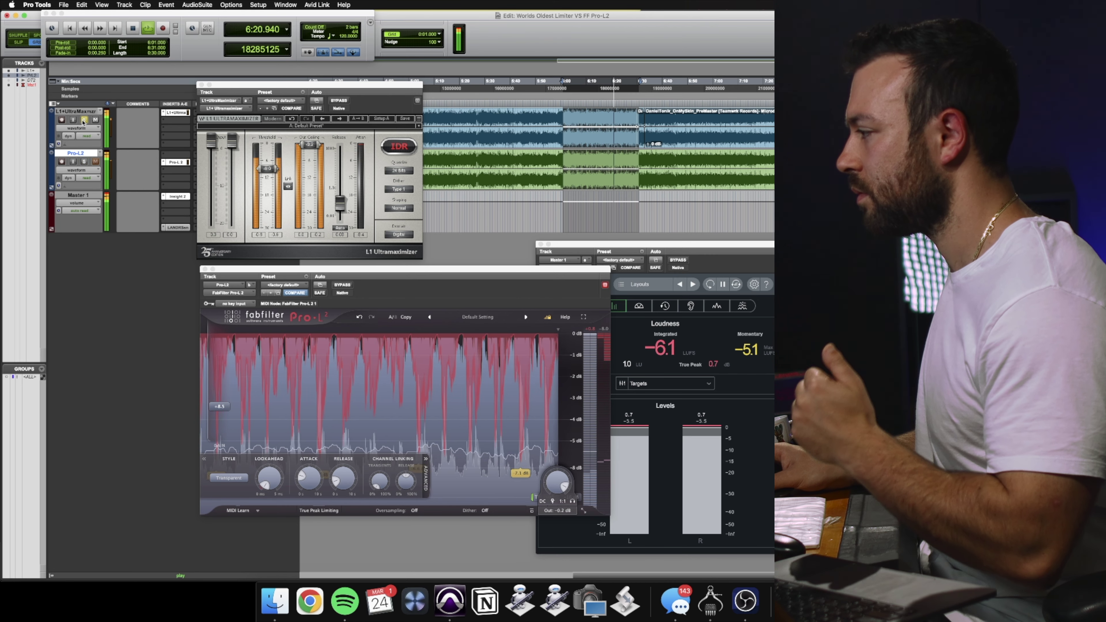
Switch the solo back to the L1 track and let playback stop at 6:01
click(85, 120)
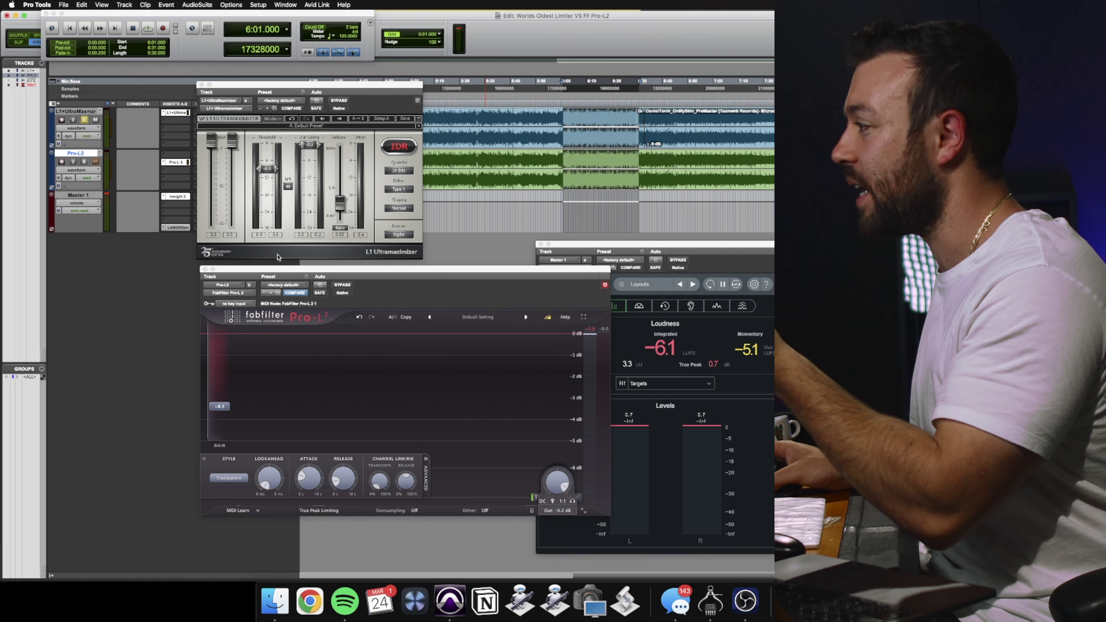
mouse_move(275, 481)
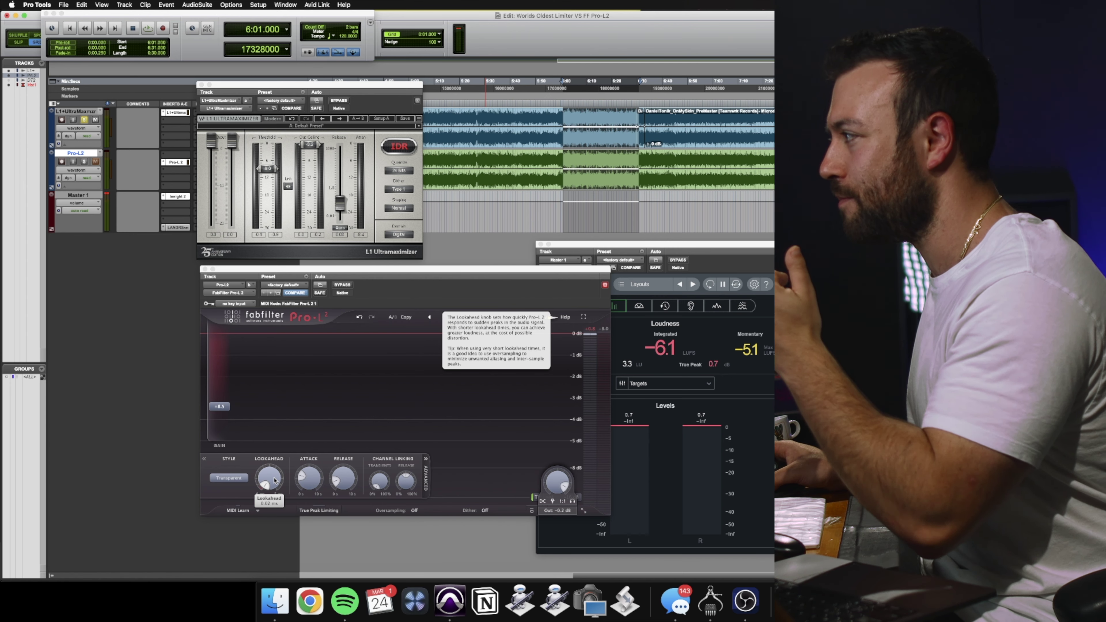
Solo Pro-L2, play, audition the removed signal, and raise lookahead to 0.10 ms
click(85, 164)
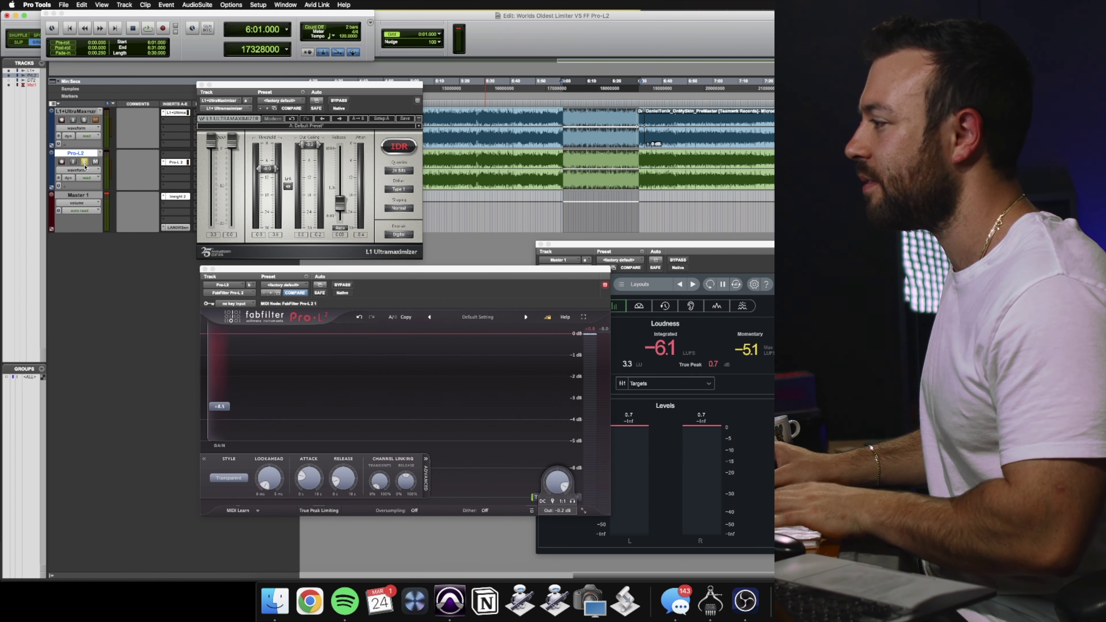
key(space)
click(266, 482)
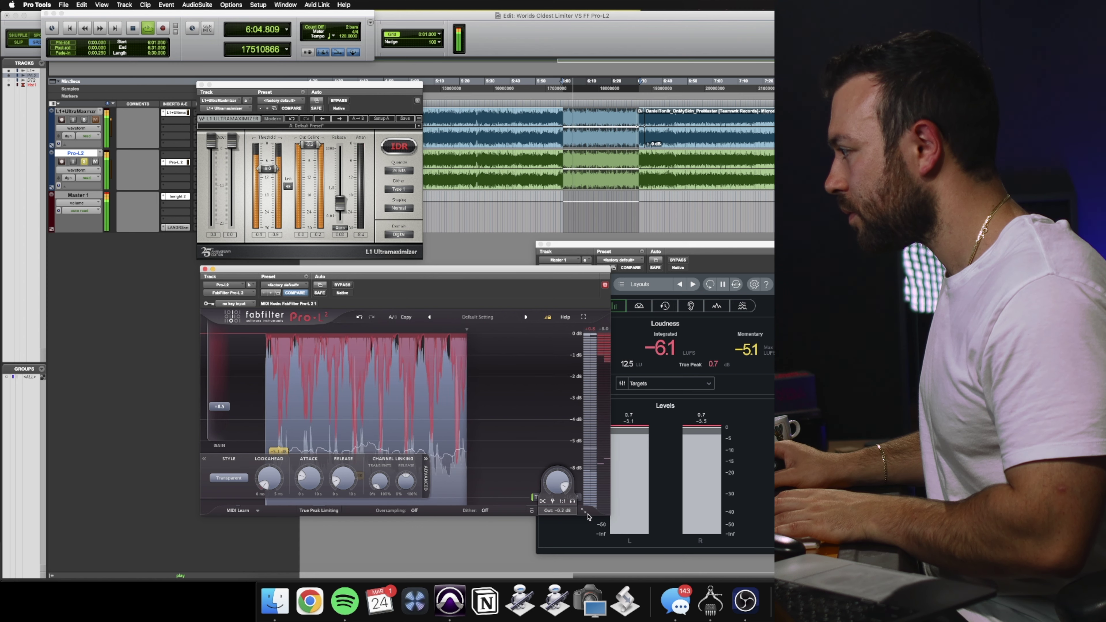
click(573, 501)
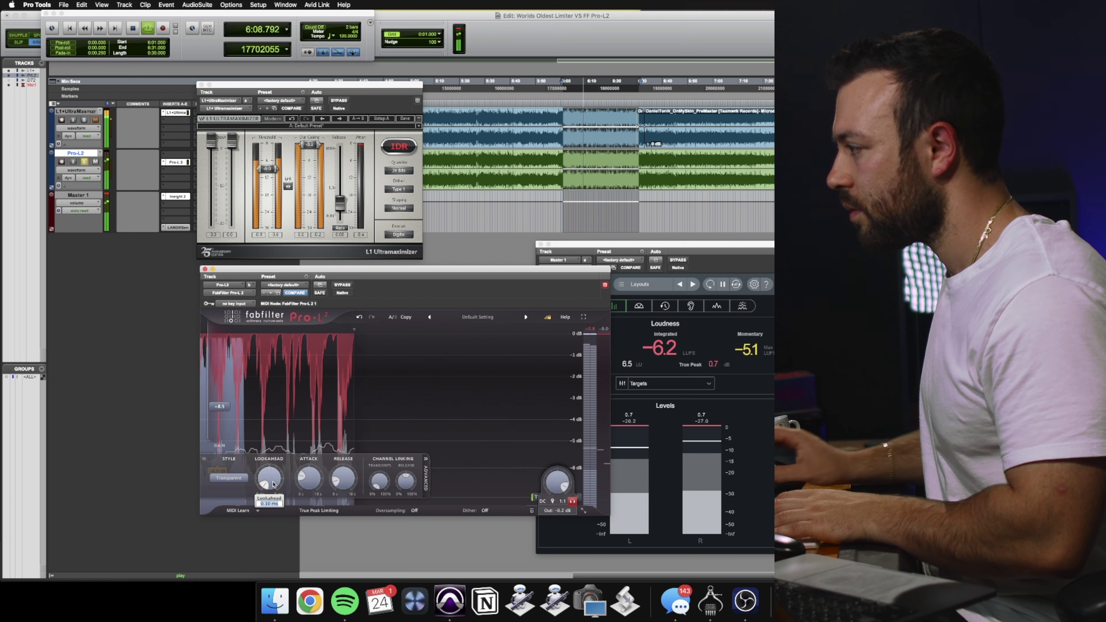
drag(273, 488, 262, 481)
Try the Allround style, settle on Punchy, and stop playback at 6:01
click(229, 478)
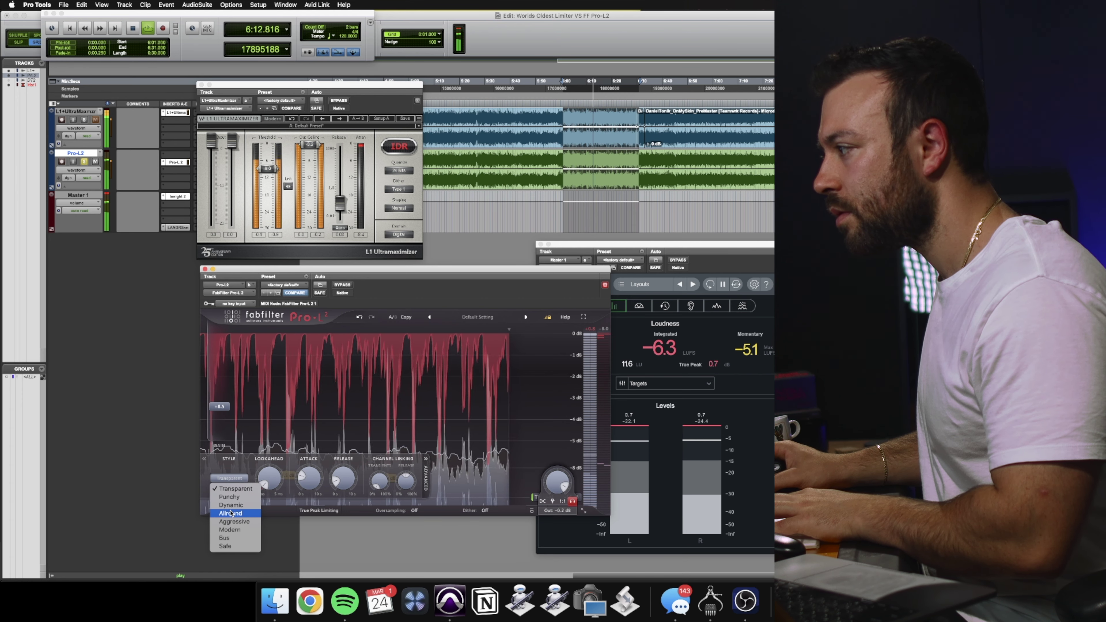
click(231, 485)
click(231, 482)
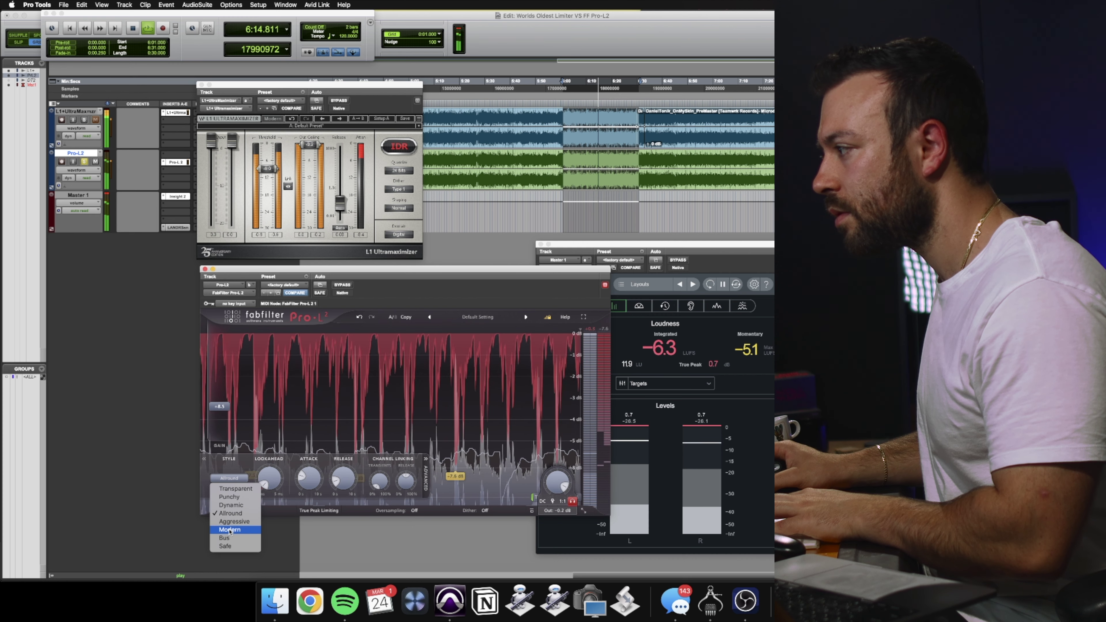
click(231, 497)
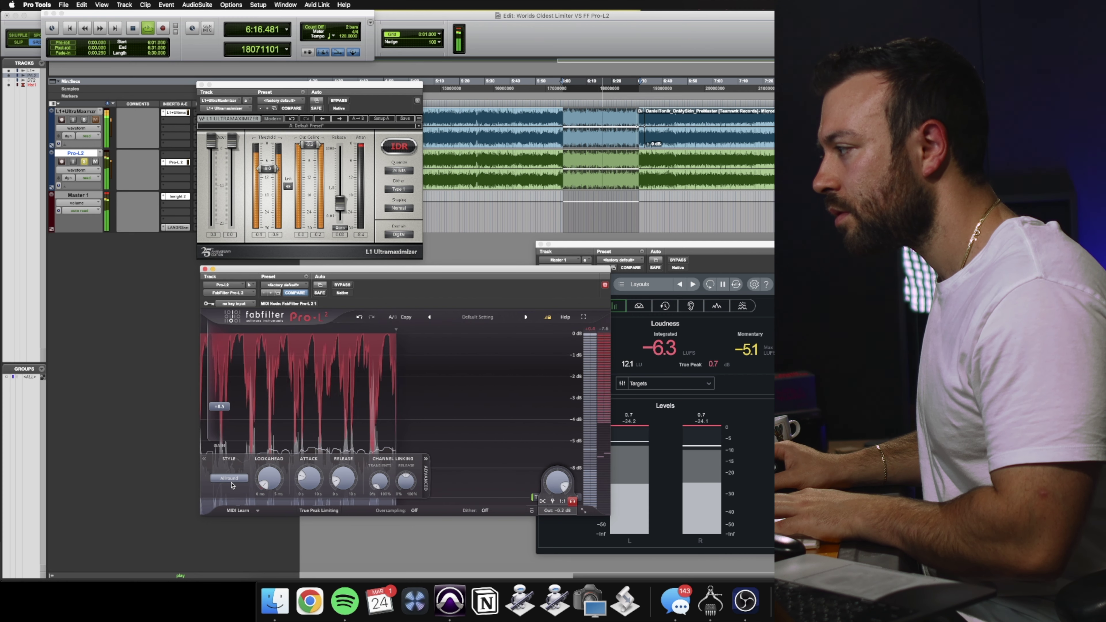
click(232, 482)
click(235, 467)
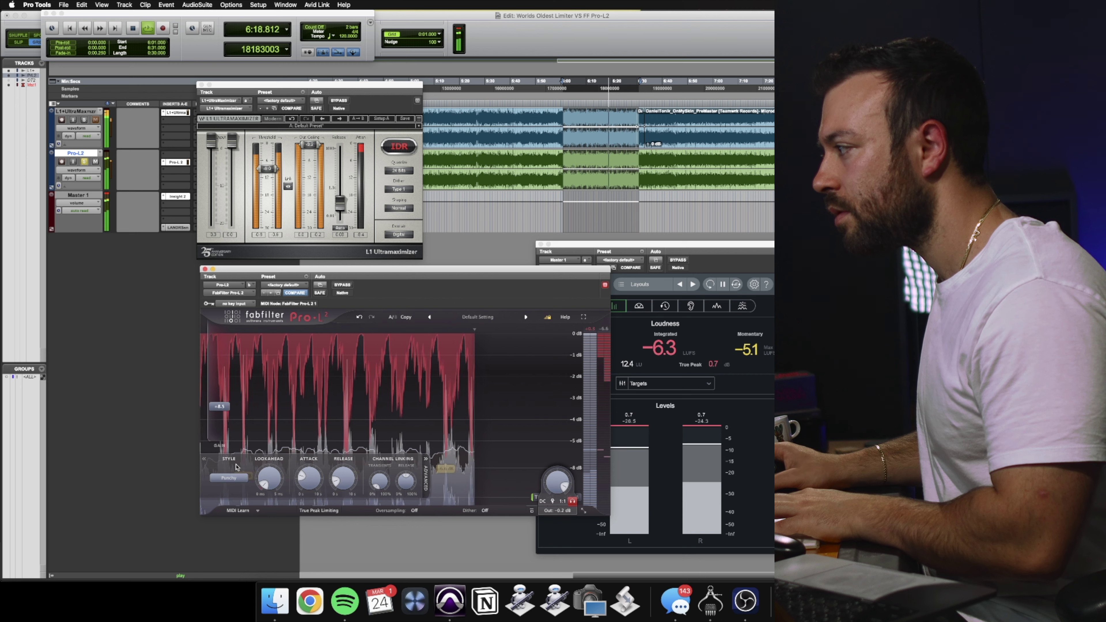
key(space)
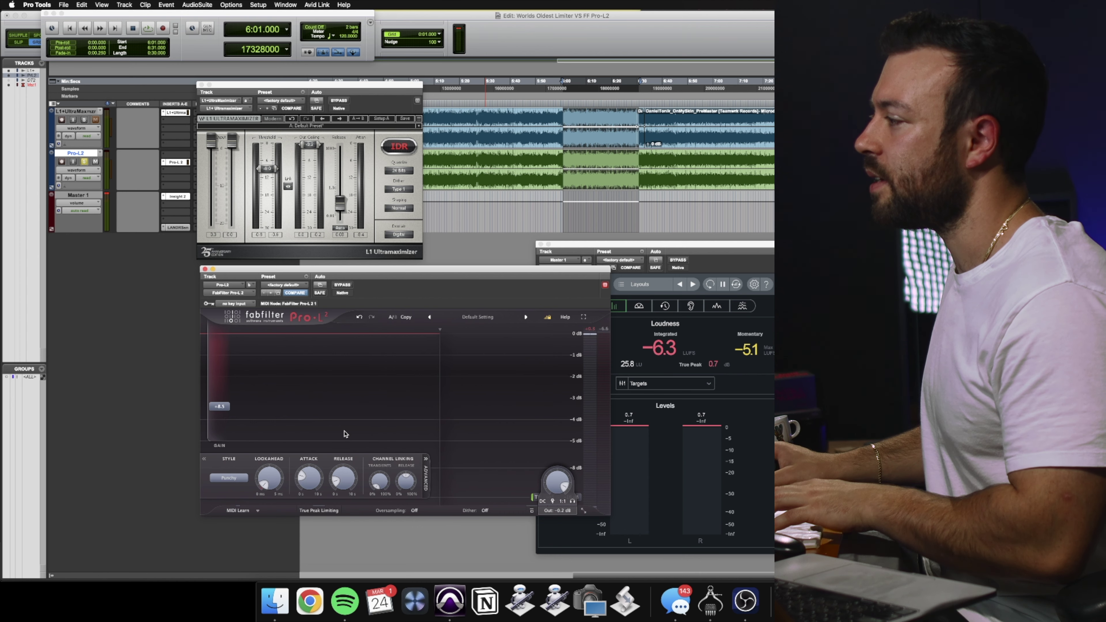
Play the passage swapping solo L1, Pro-L2, L1, Pro-L2, then stop at 6:01
key(space)
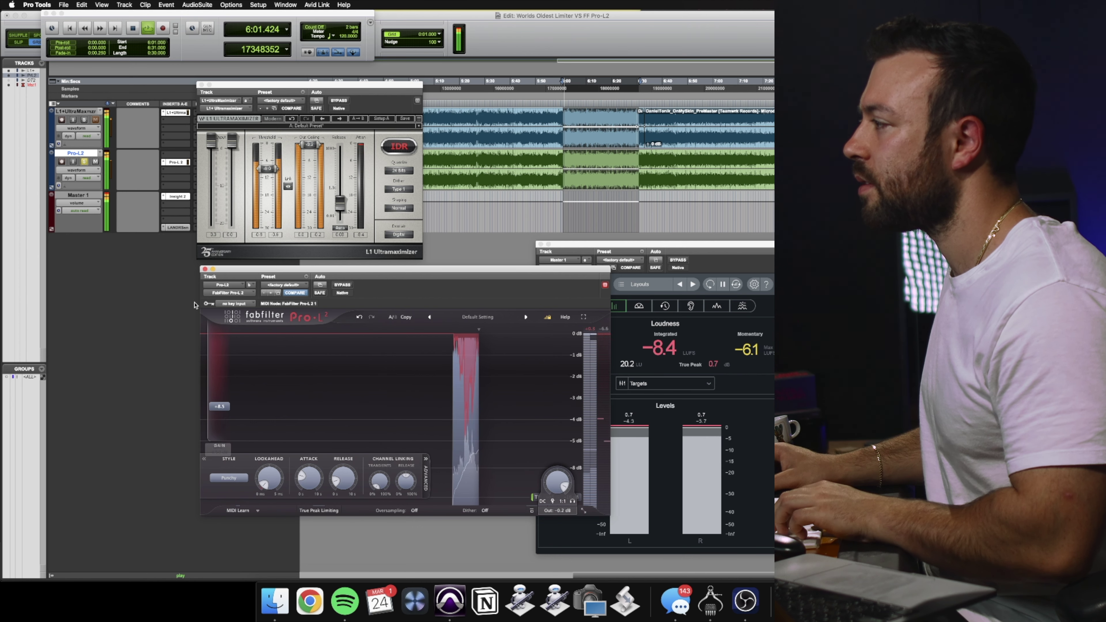
click(84, 119)
click(85, 162)
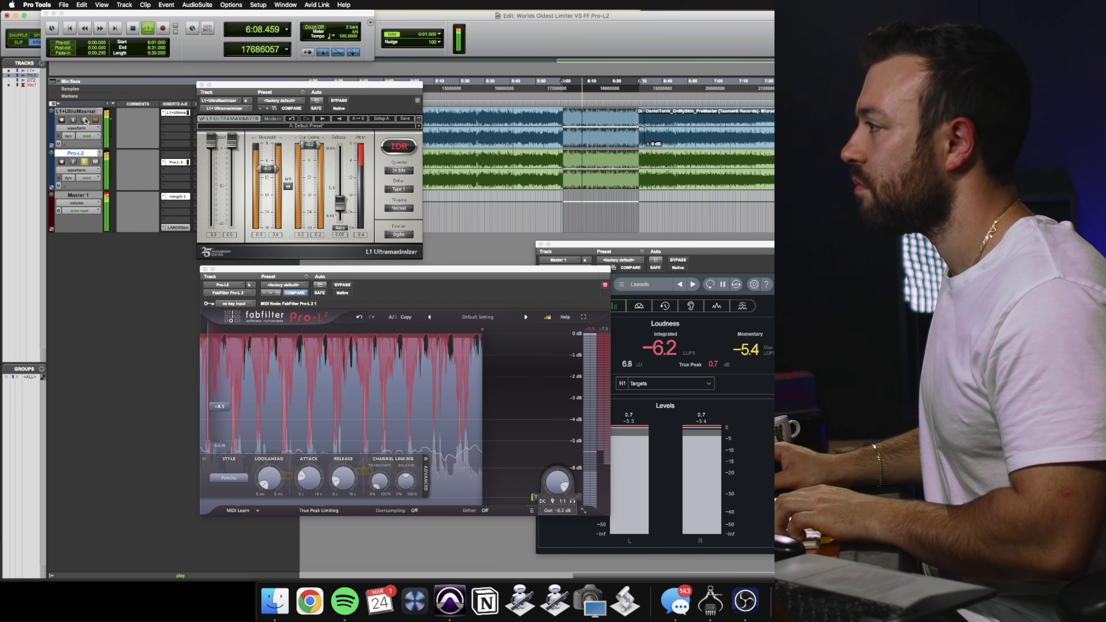
click(85, 161)
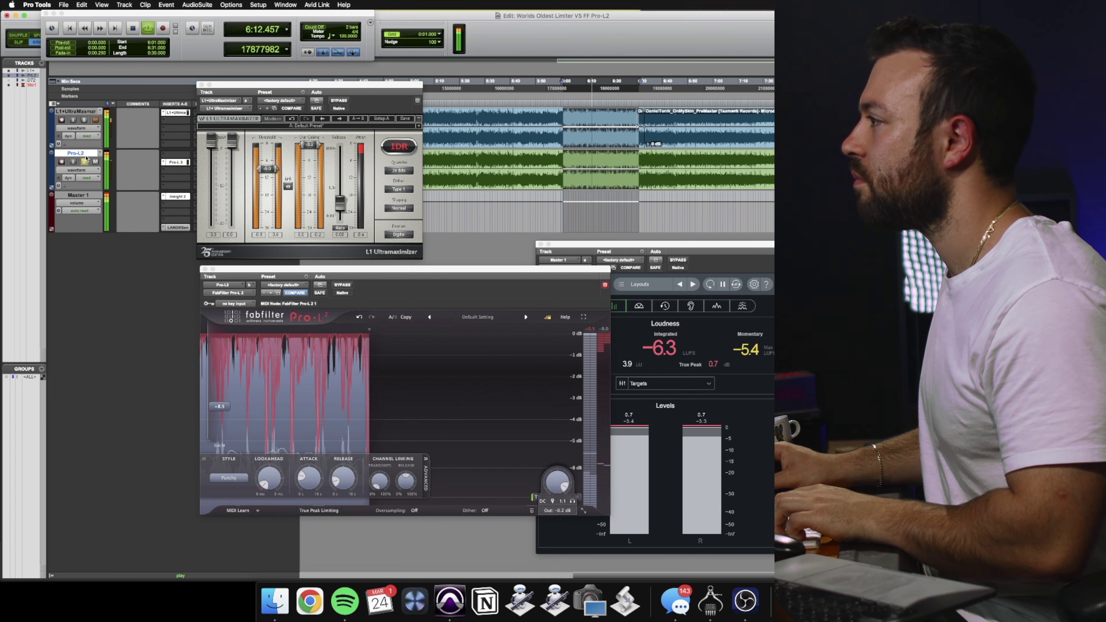
click(84, 120)
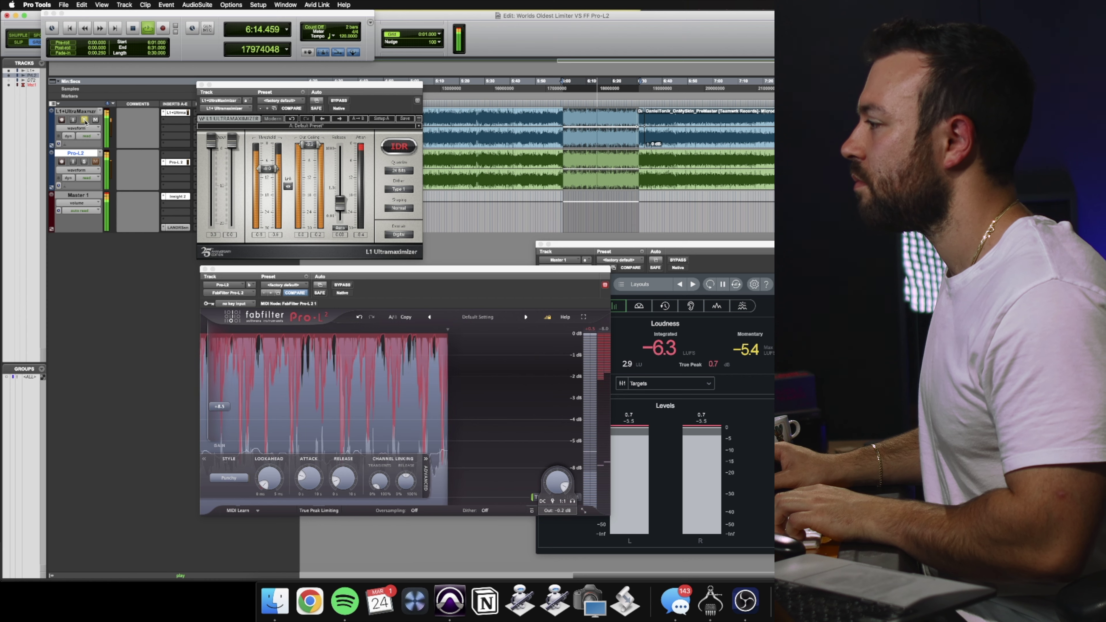
click(85, 163)
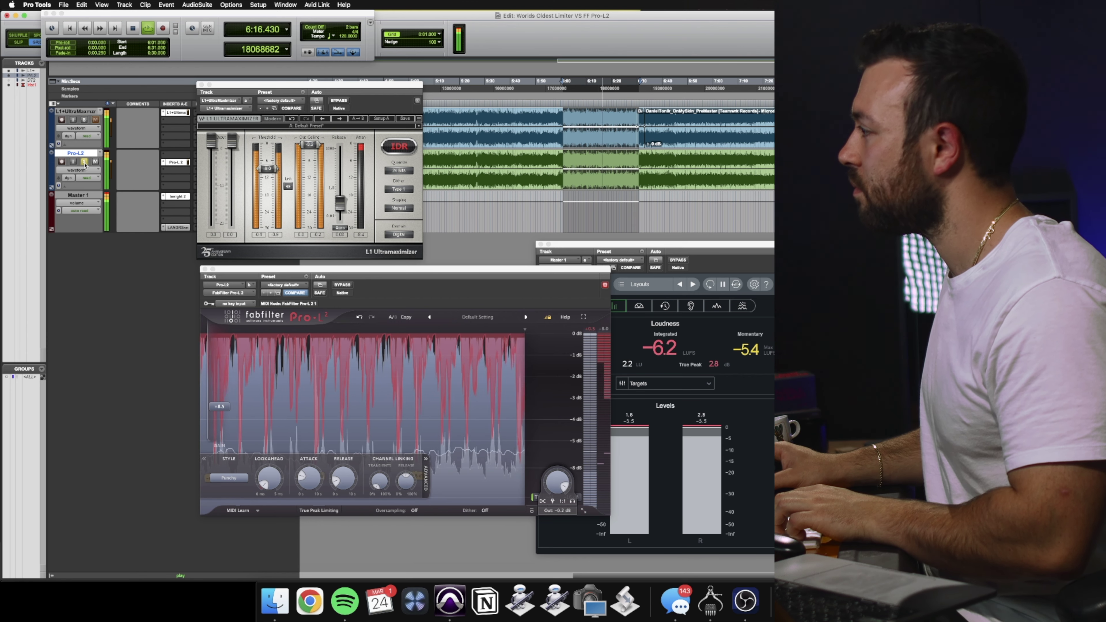
key(space)
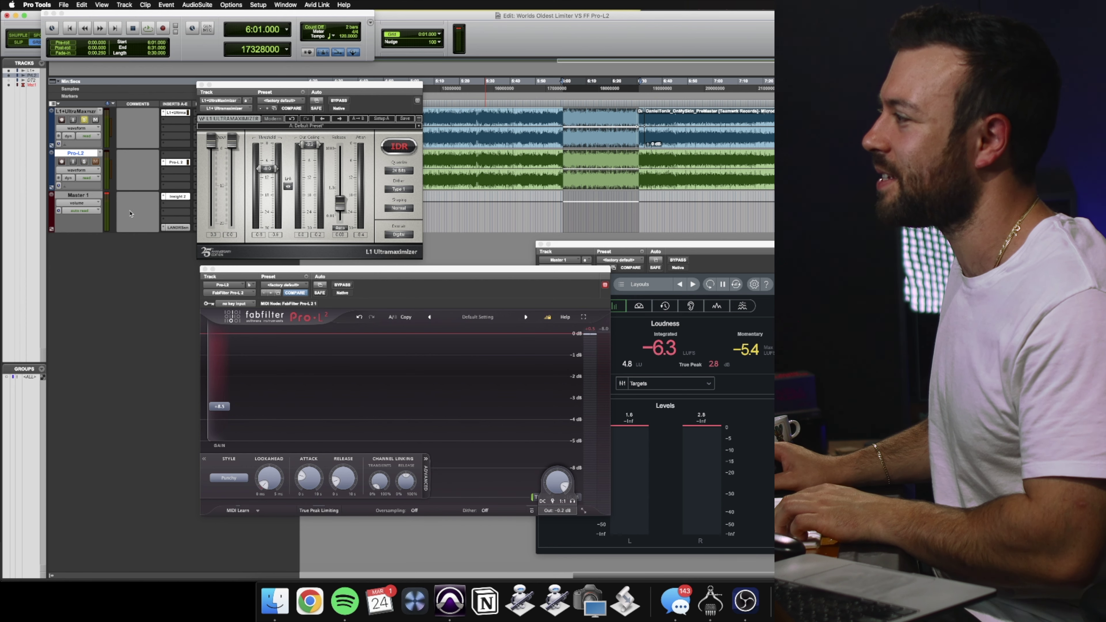
Play to about 6:10 switching solo Pro-L2, L1, Pro-L2, then stop back at 6:01
key(space)
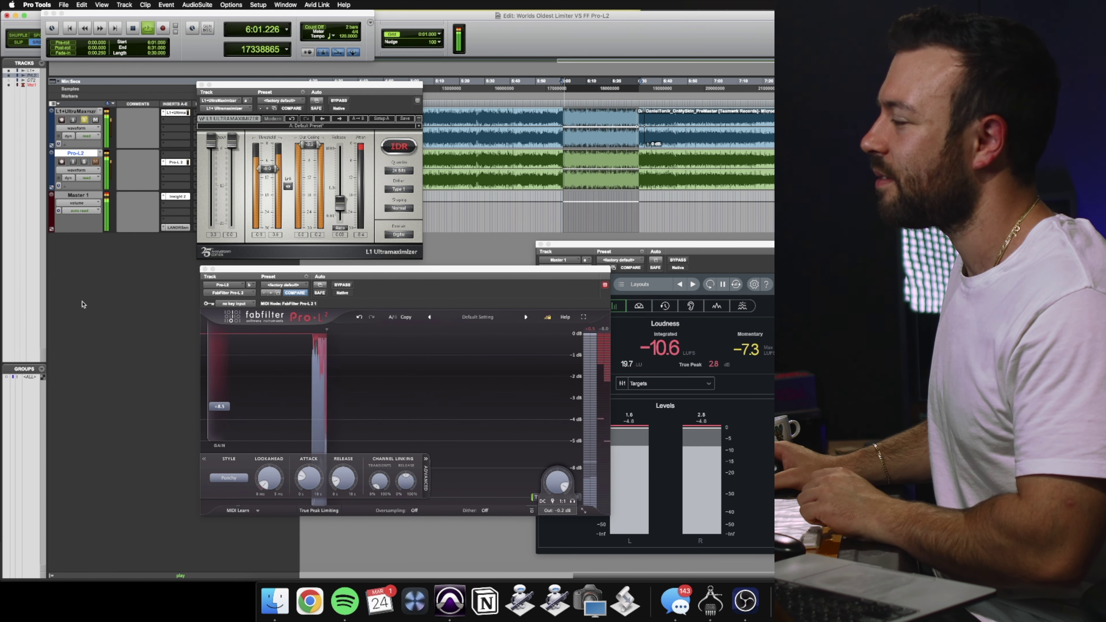
click(85, 162)
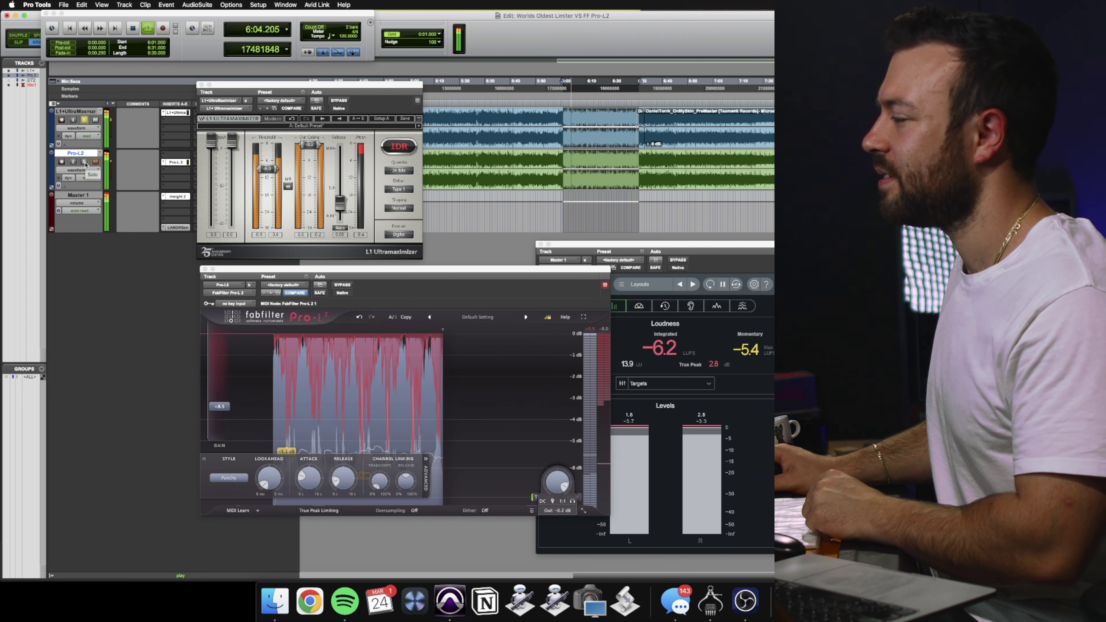
click(85, 120)
click(85, 163)
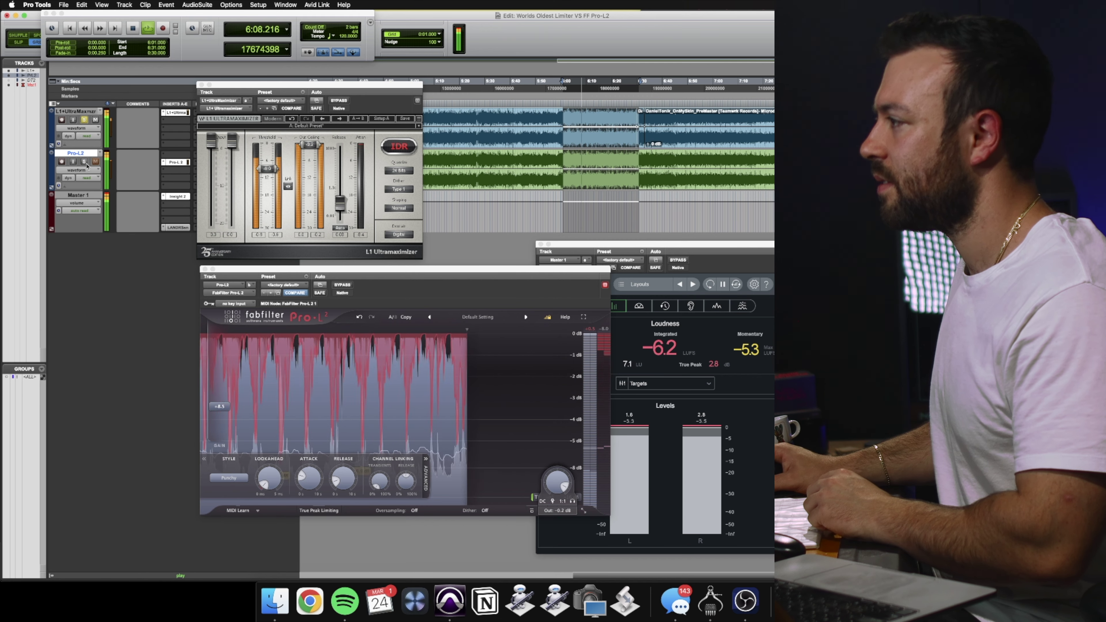
click(84, 162)
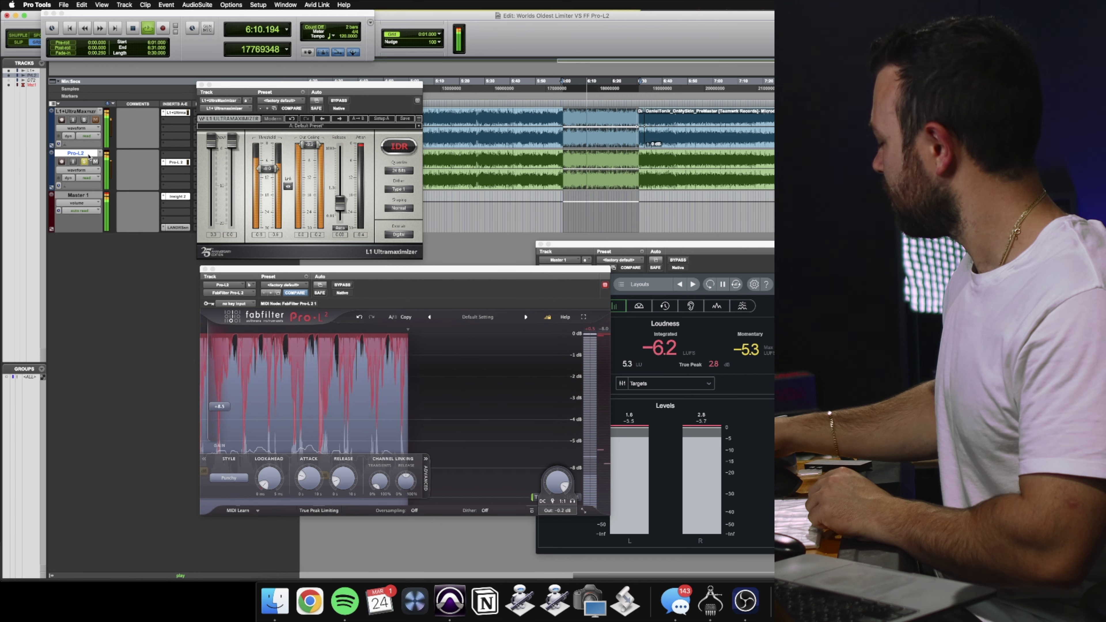
key(space)
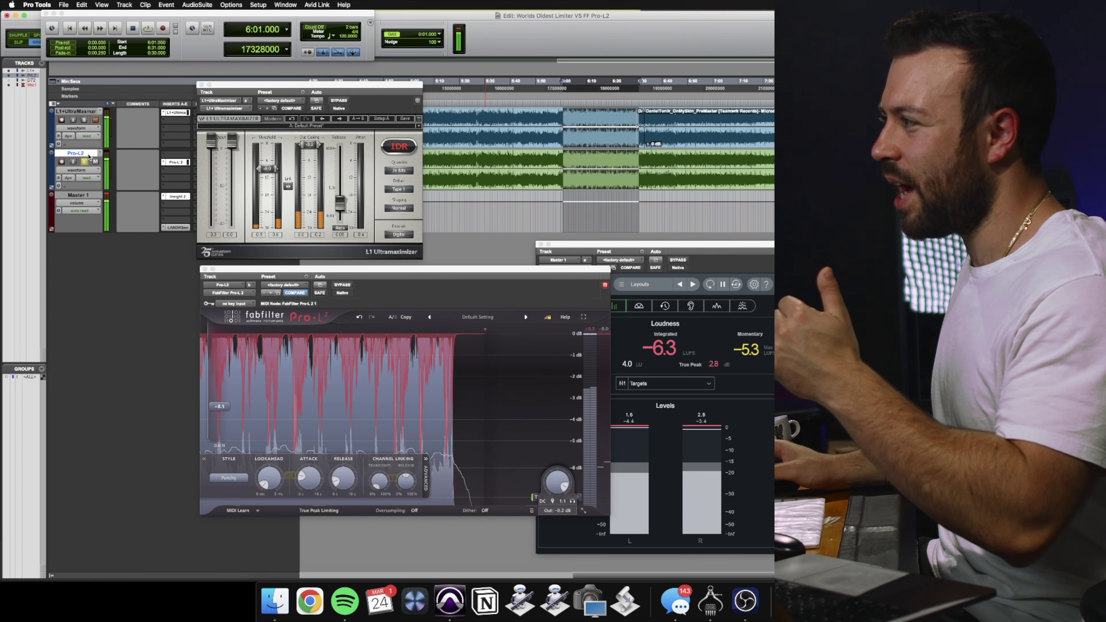